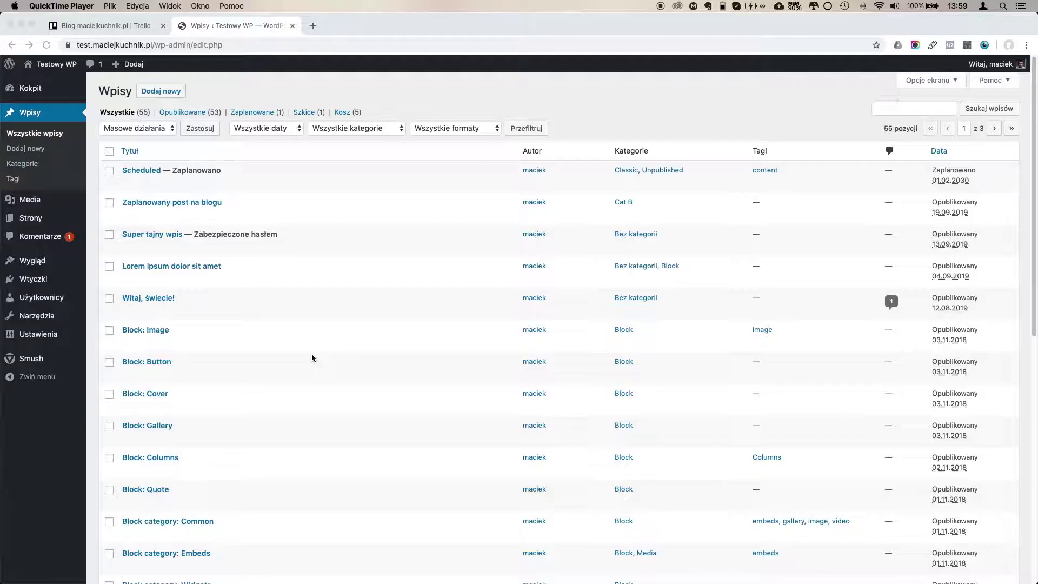
# Select the first five posts, from Scheduled through Witaj, świecie!, and open them for bulk editing.
pyautogui.click(109, 174)
pyautogui.click(109, 172)
pyautogui.click(109, 204)
pyautogui.click(108, 235)
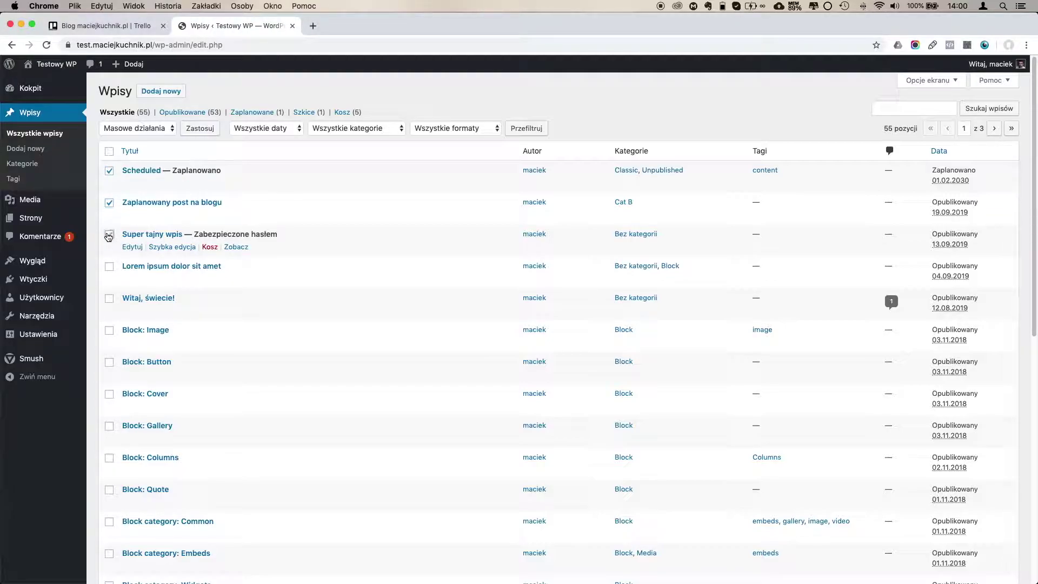
pyautogui.click(109, 267)
pyautogui.click(109, 298)
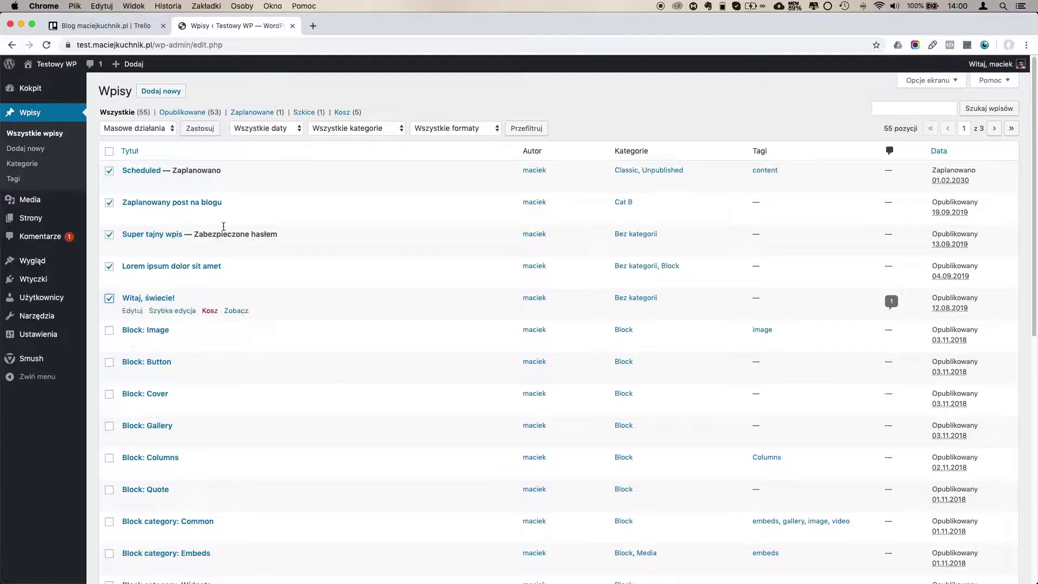
pyautogui.click(151, 128)
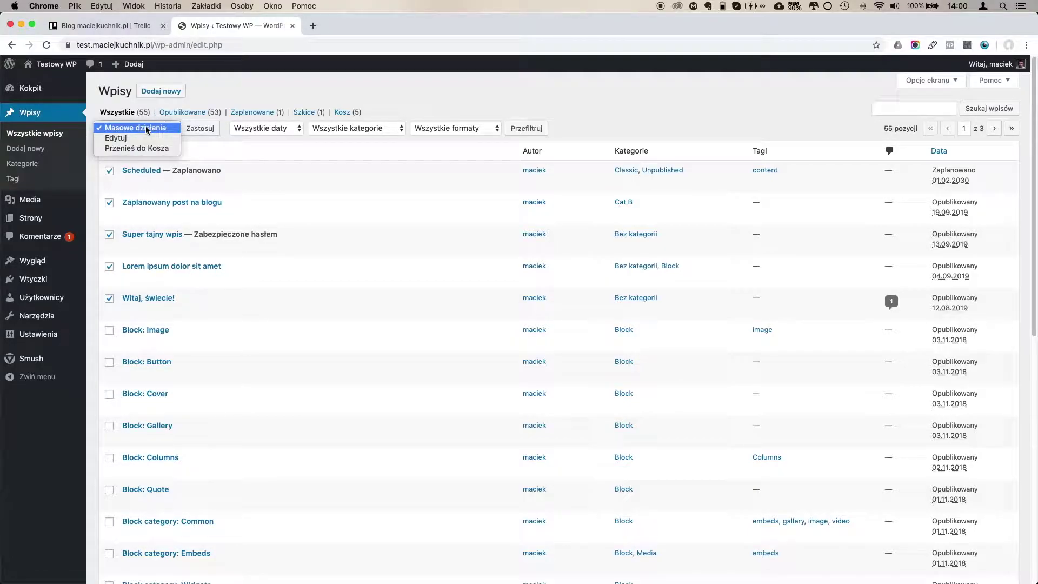
pyautogui.click(122, 138)
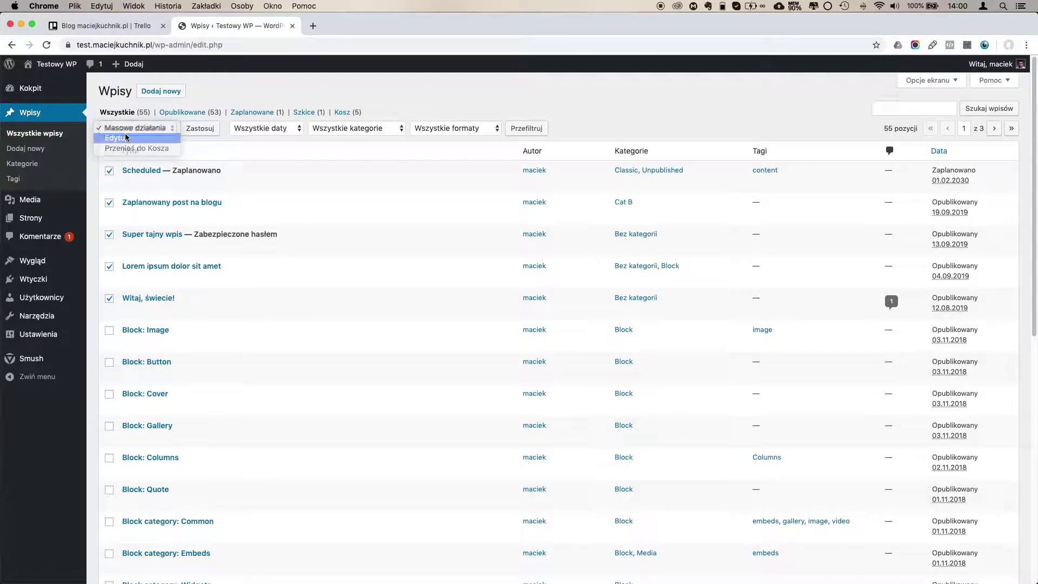
pyautogui.click(209, 128)
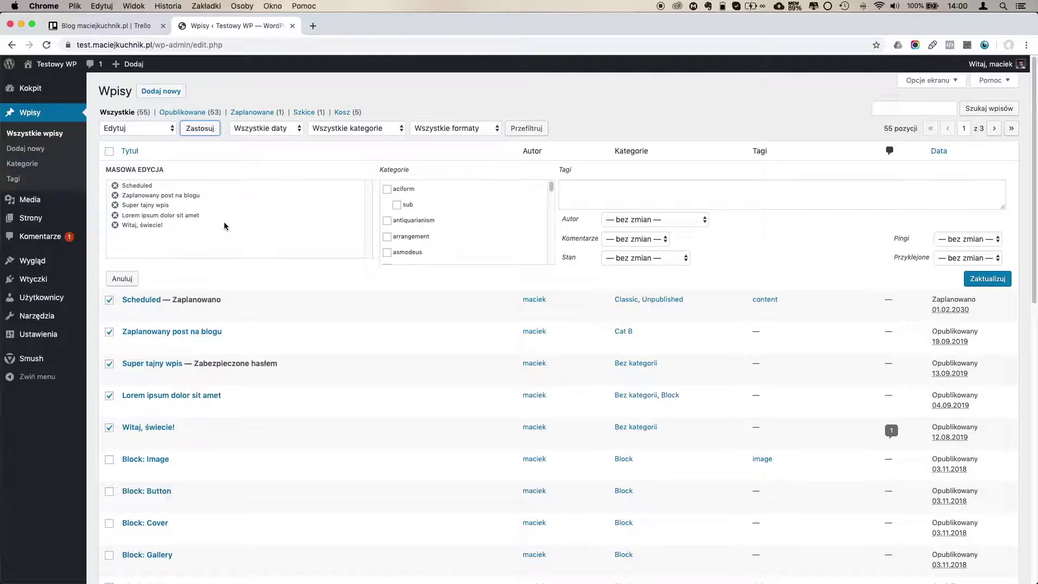
# Assign the category Cat A to the five posts in the bulk edit form.
pyautogui.scroll(-1, 477, 217)
pyautogui.scroll(-5, 477, 218)
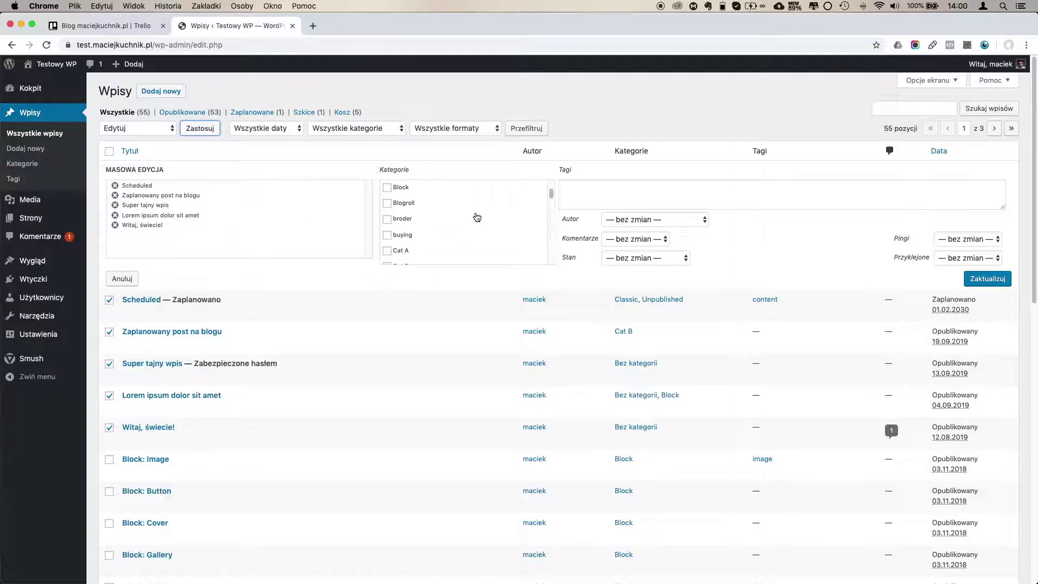
pyautogui.scroll(3, 477, 217)
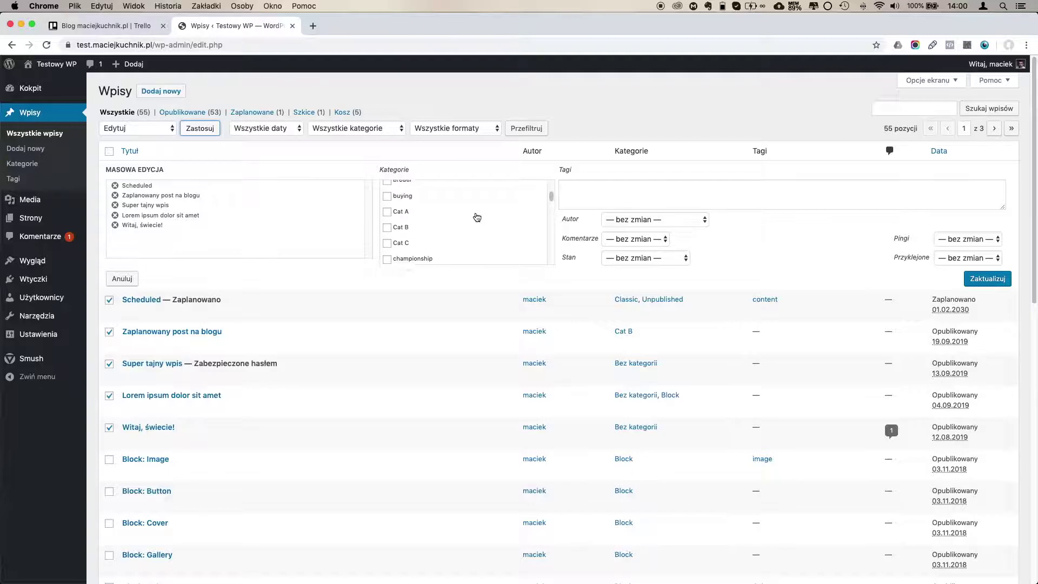
pyautogui.click(387, 218)
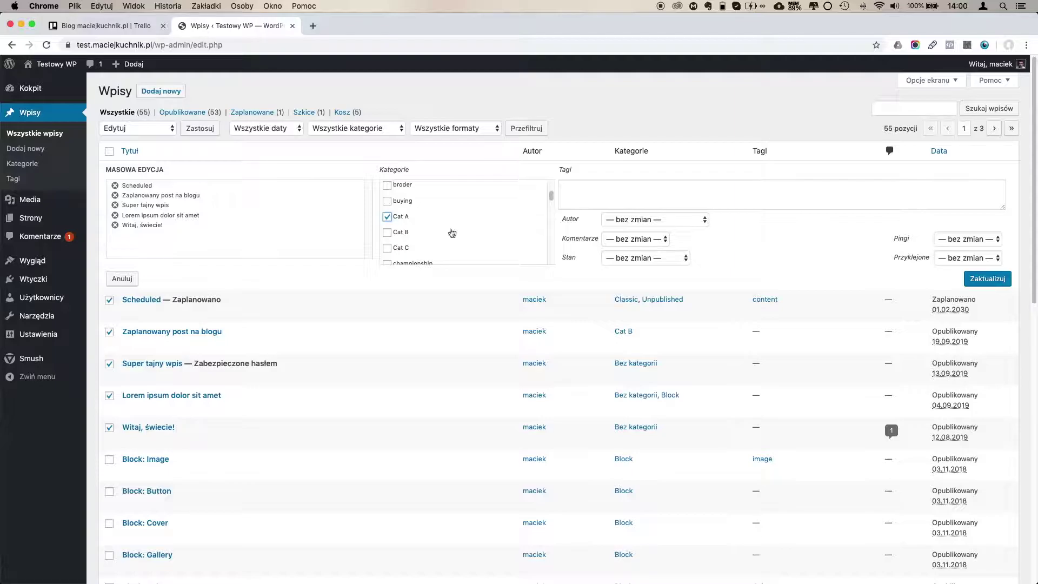
# Review the bulk edit choices for author, comments, status, pings and sticky posts without changing them.
pyautogui.click(638, 221)
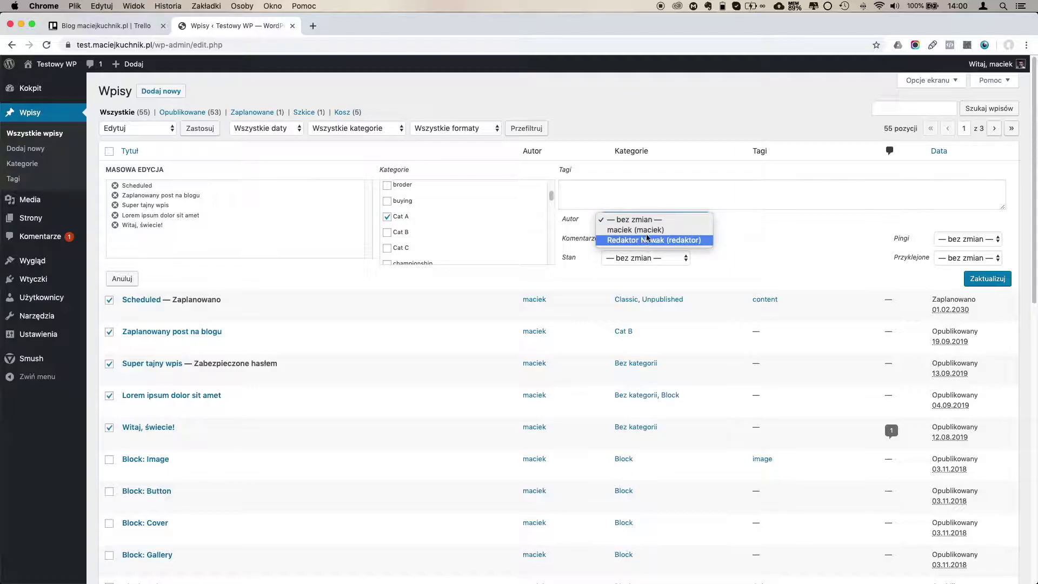
pyautogui.click(760, 230)
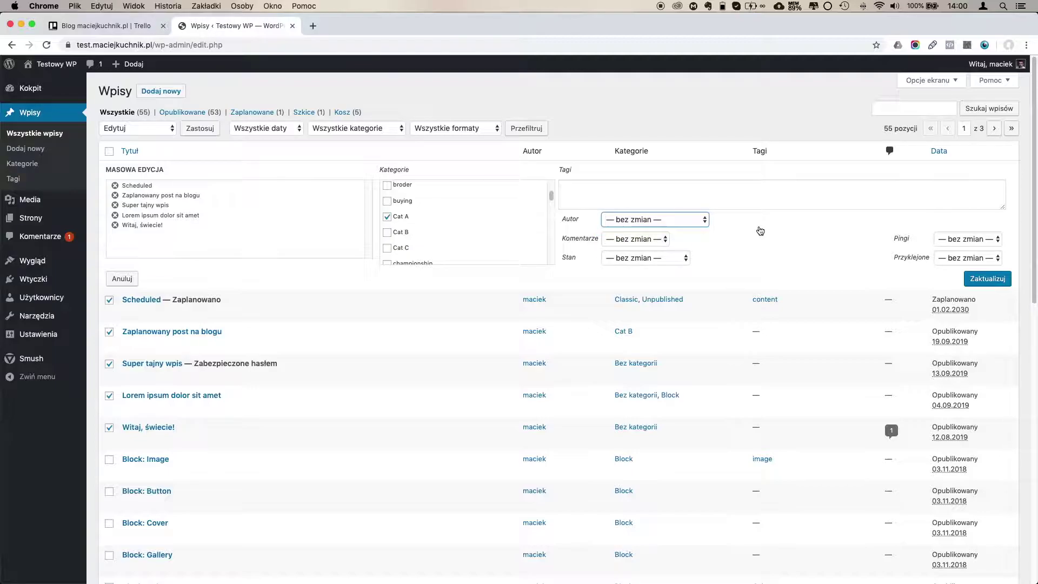
pyautogui.click(665, 239)
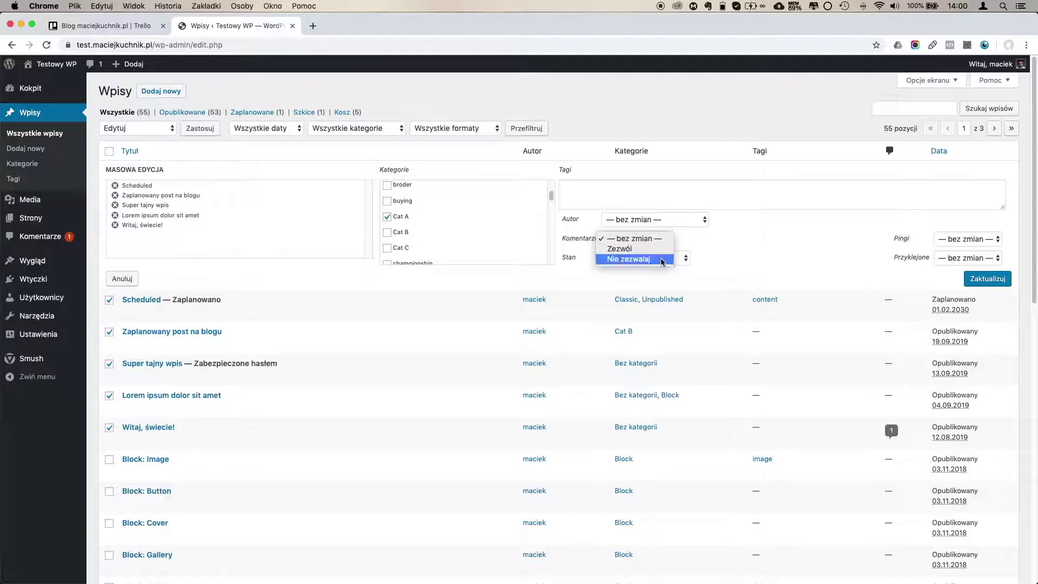
pyautogui.click(721, 241)
pyautogui.click(681, 261)
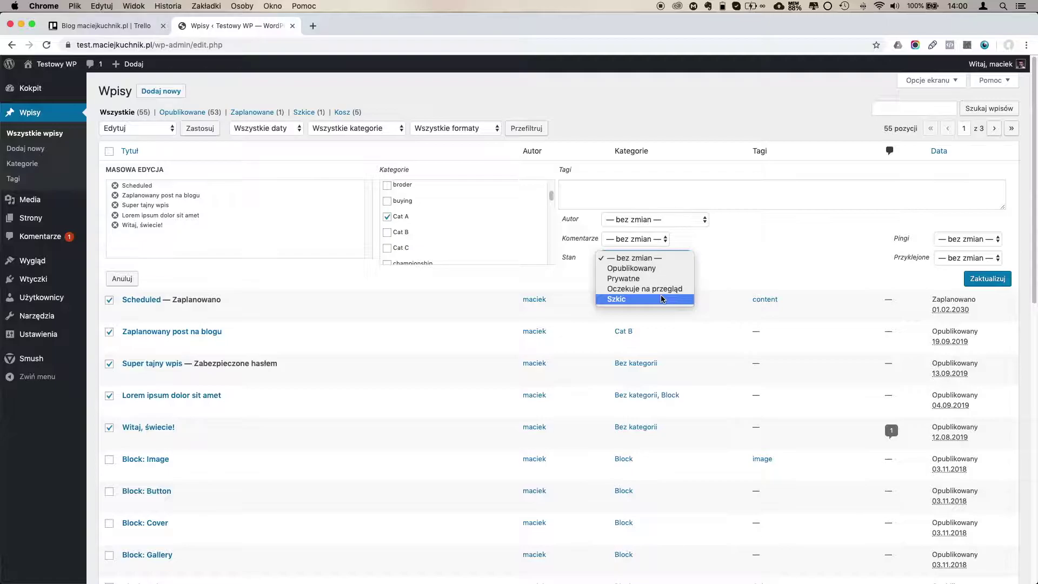
pyautogui.click(797, 228)
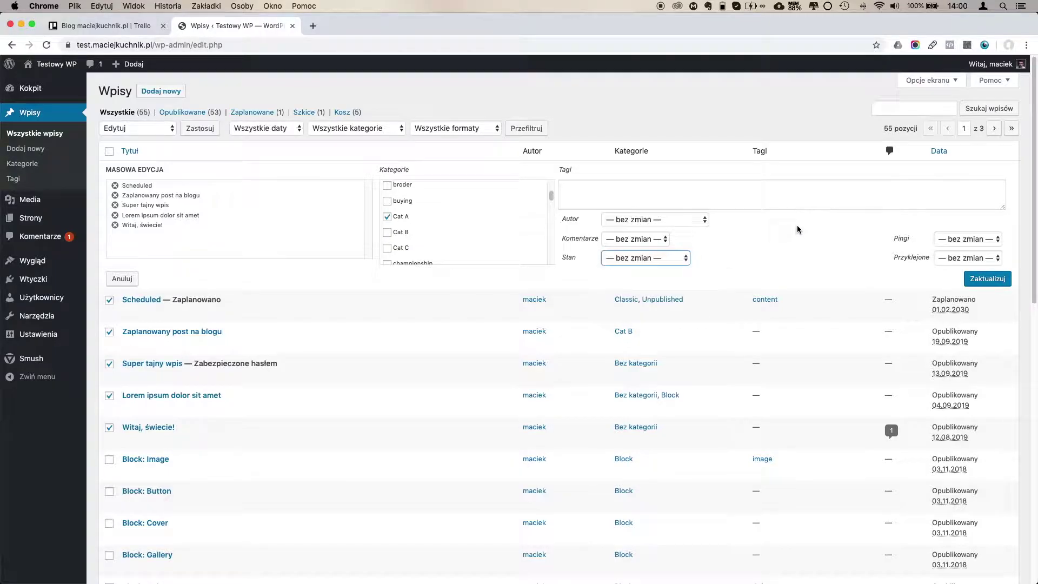
pyautogui.click(963, 241)
pyautogui.click(912, 226)
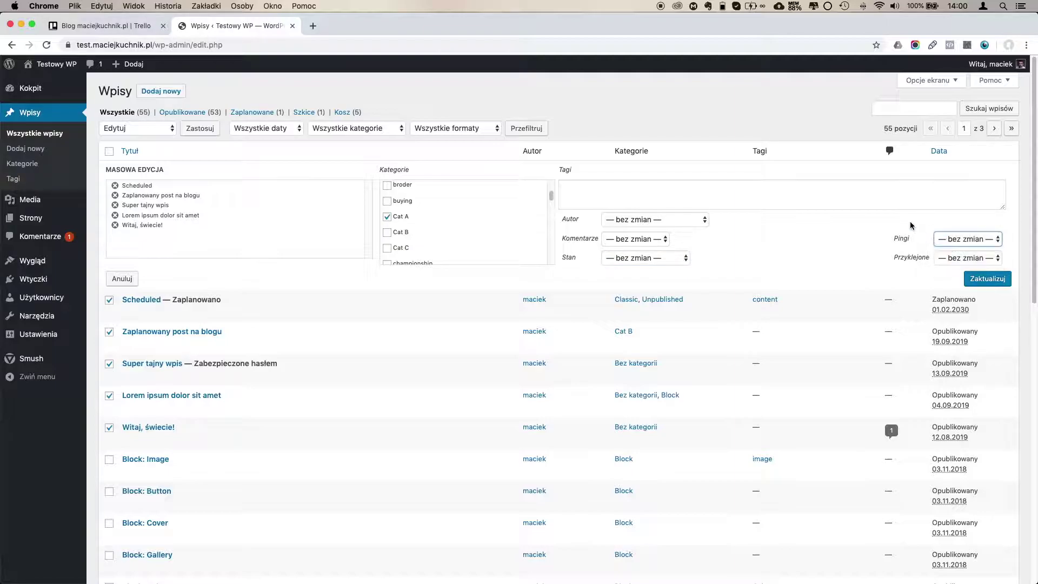
pyautogui.click(967, 258)
pyautogui.click(845, 258)
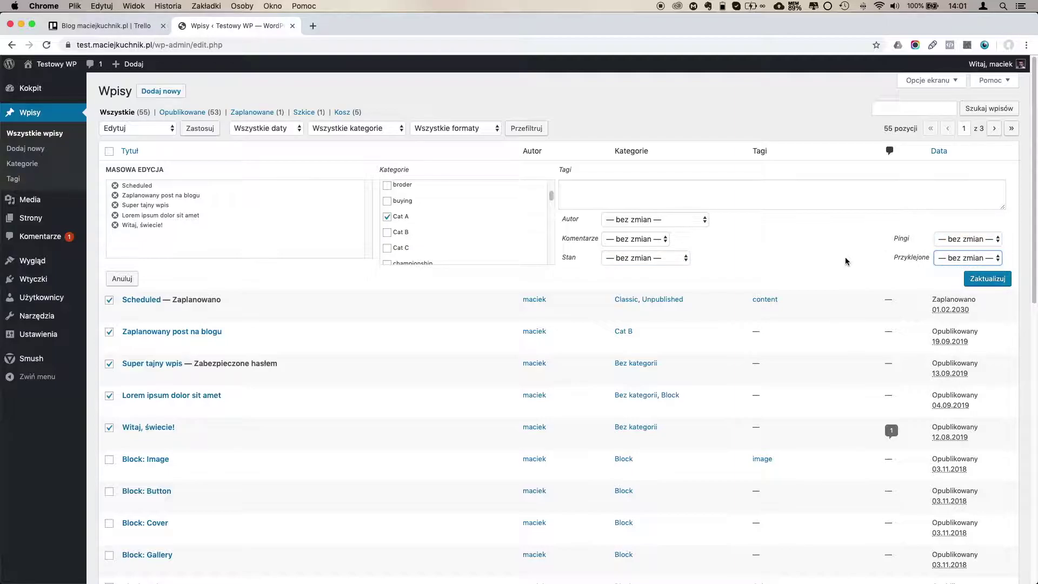
# Add the tags "mój tag" and "mój tag nr2" to the five posts and update them.
pyautogui.click(669, 201)
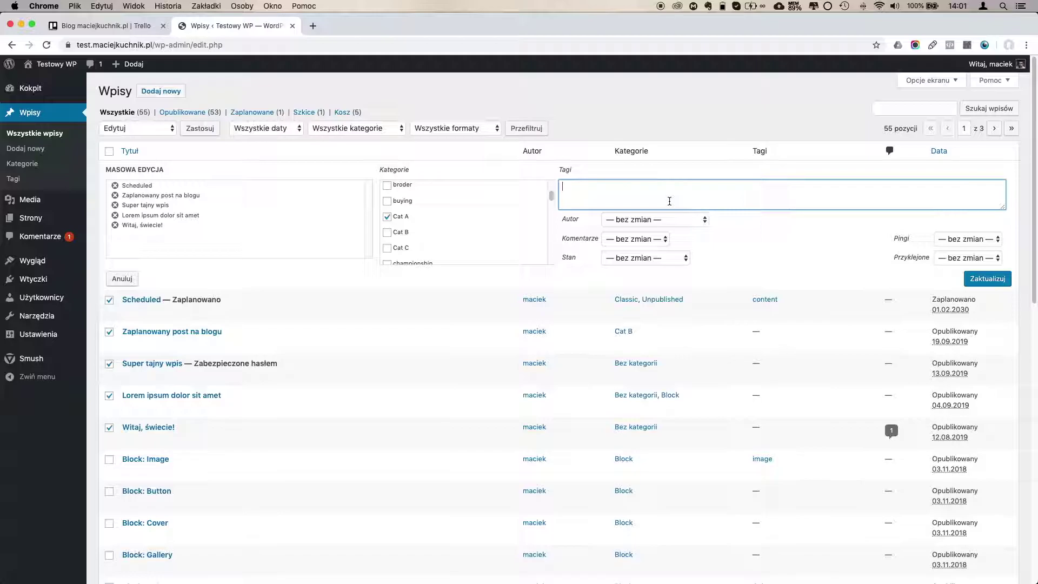
pyautogui.write('mo')
pyautogui.click(995, 278)
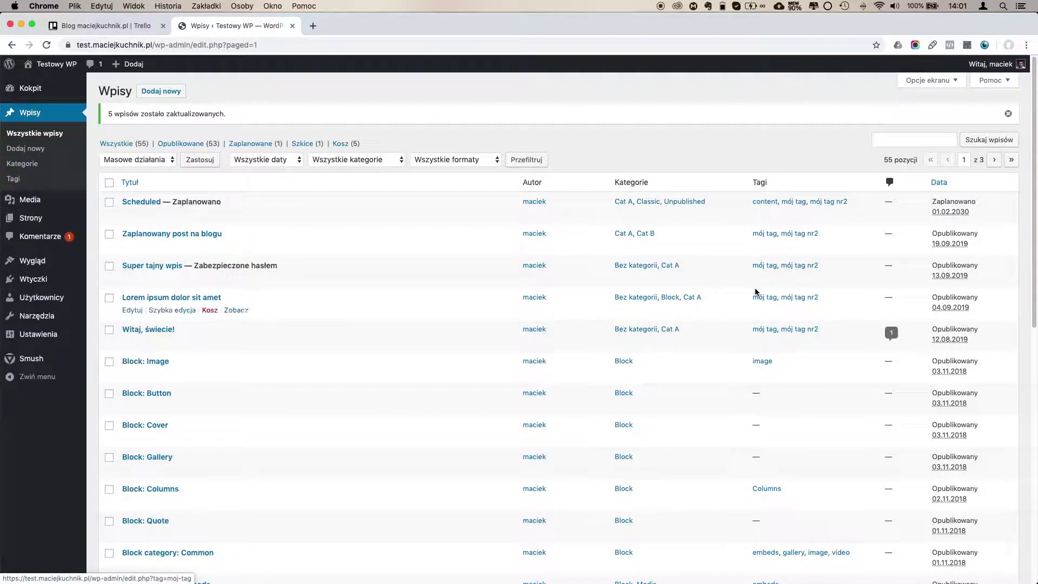
# Select all posts on the current page of the list at once.
pyautogui.scroll(-5, 519, 313)
pyautogui.scroll(5, 519, 313)
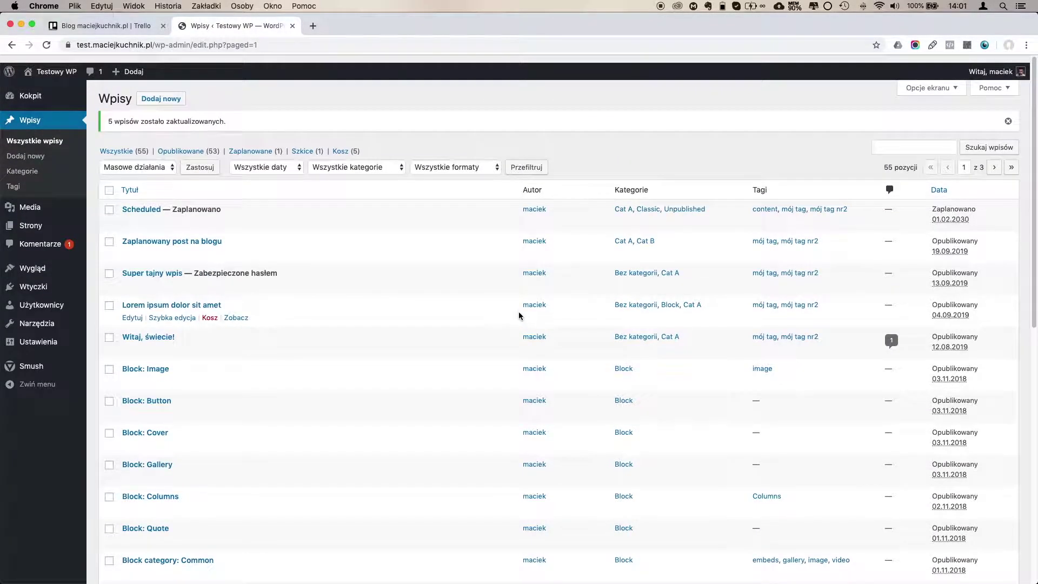
pyautogui.scroll(-10, 518, 312)
pyautogui.scroll(10, 518, 312)
pyautogui.scroll(-1, 518, 312)
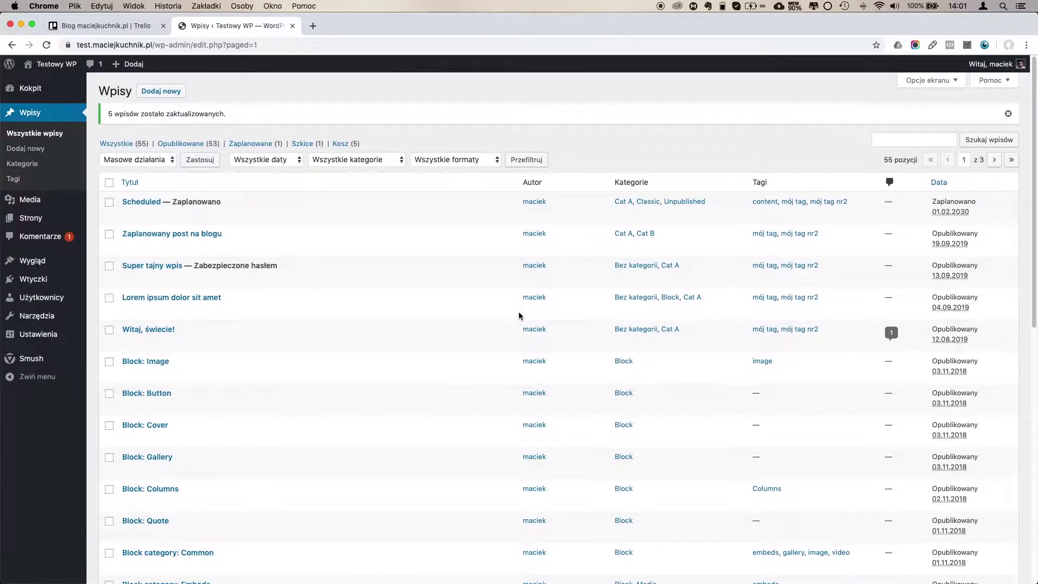
pyautogui.click(109, 183)
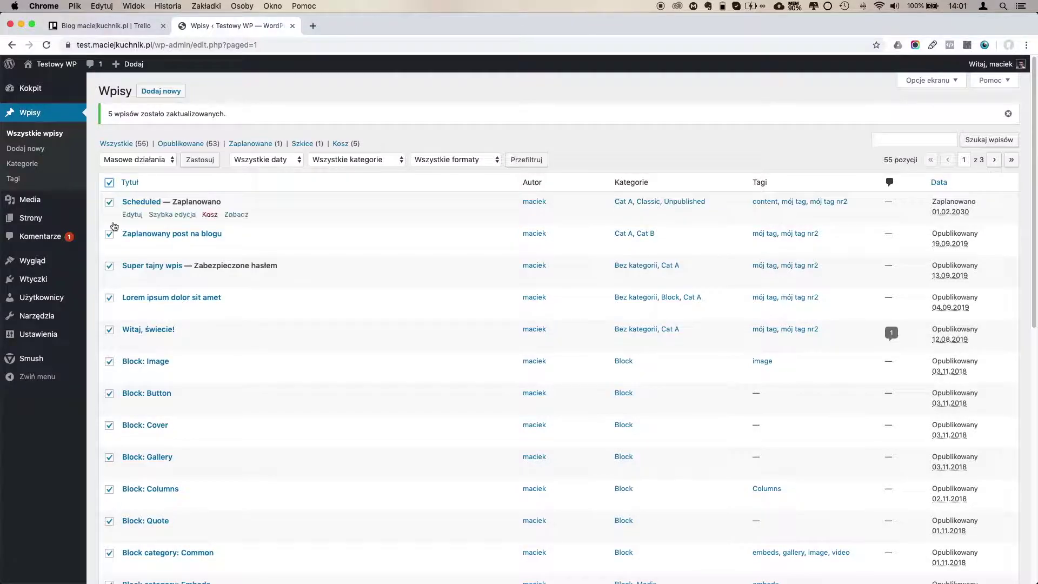
pyautogui.scroll(-10, 110, 346)
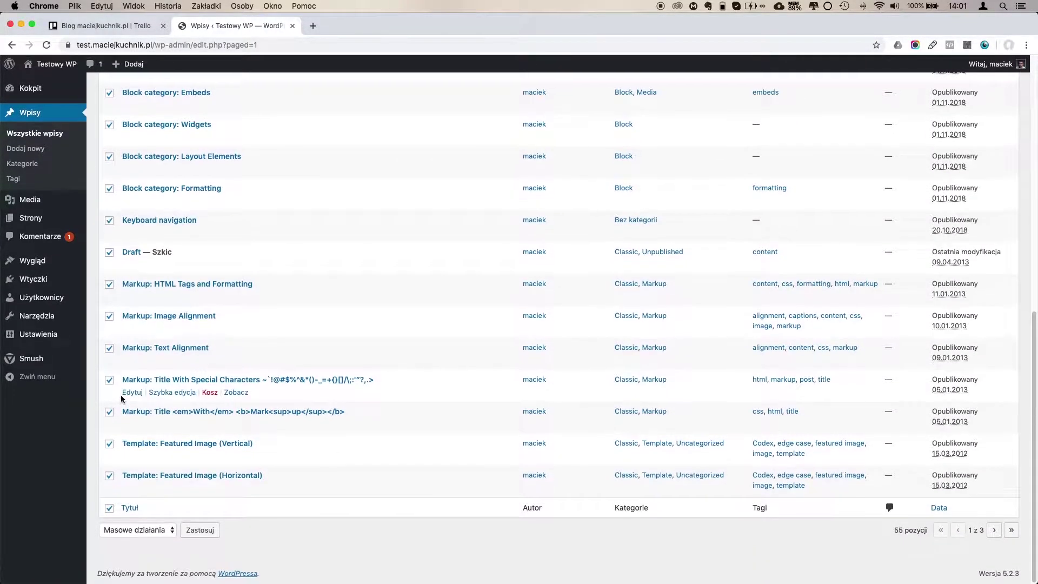
pyautogui.scroll(10, 114, 432)
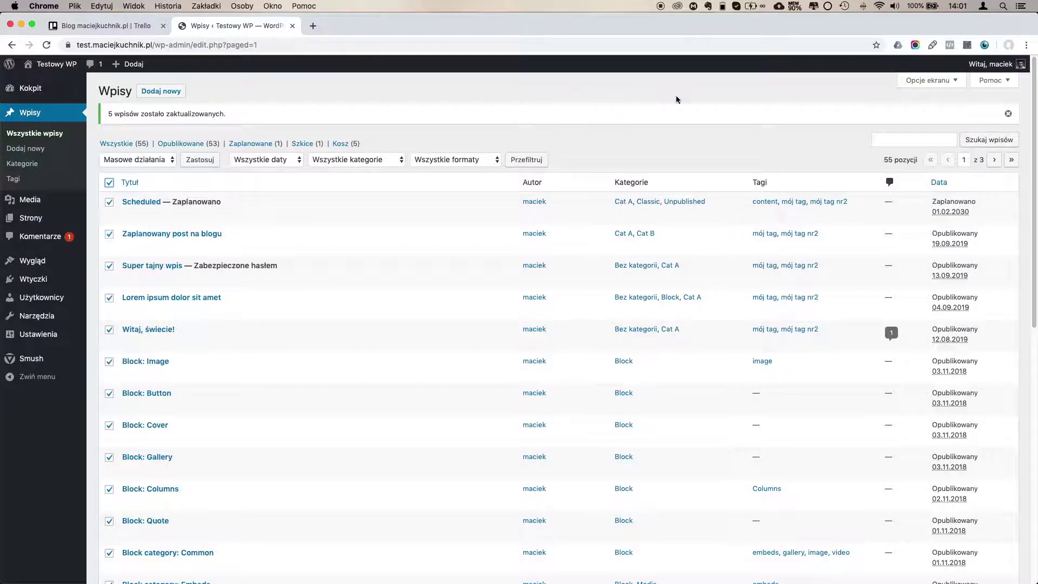
# Set the number of posts per page to 100 in the screen options, apply it and look through the whole list.
pyautogui.click(915, 86)
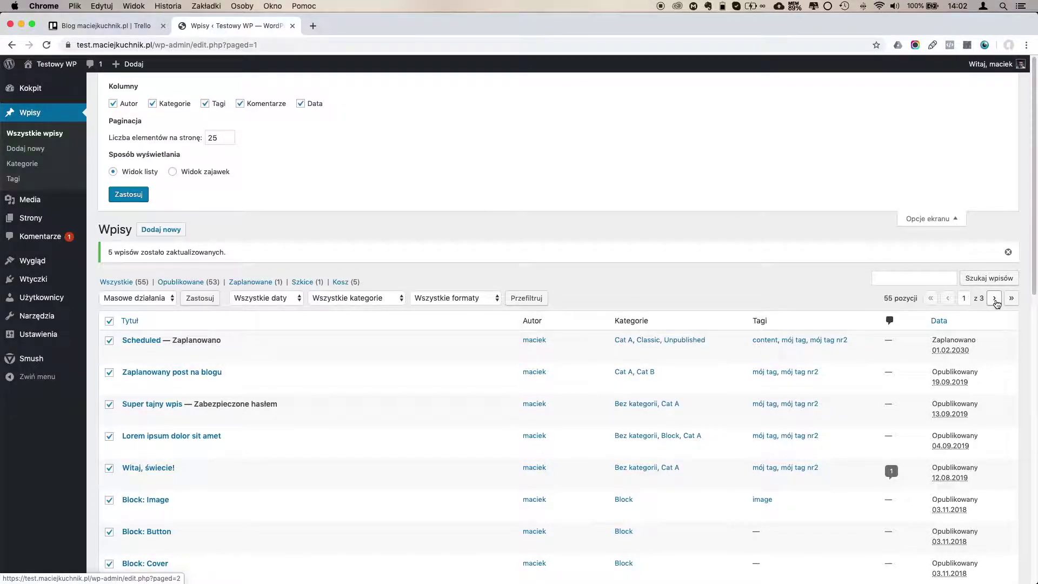
pyautogui.click(213, 139)
pyautogui.write('10')
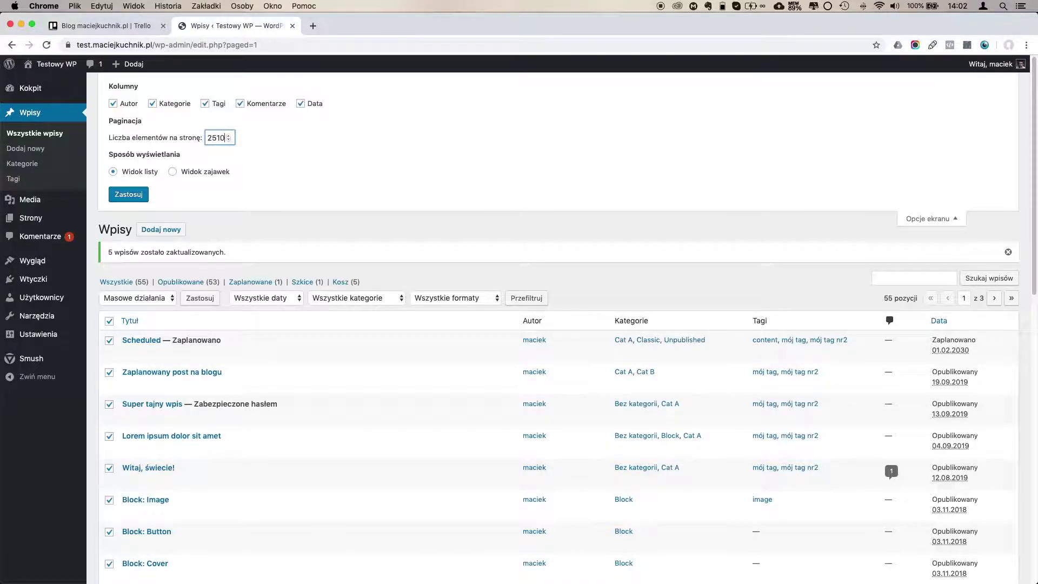
pyautogui.write('0')
pyautogui.press('BackSpace')
pyautogui.press('BackSpace')
pyautogui.press('BackSpace')
pyautogui.write('100')
pyautogui.click(138, 197)
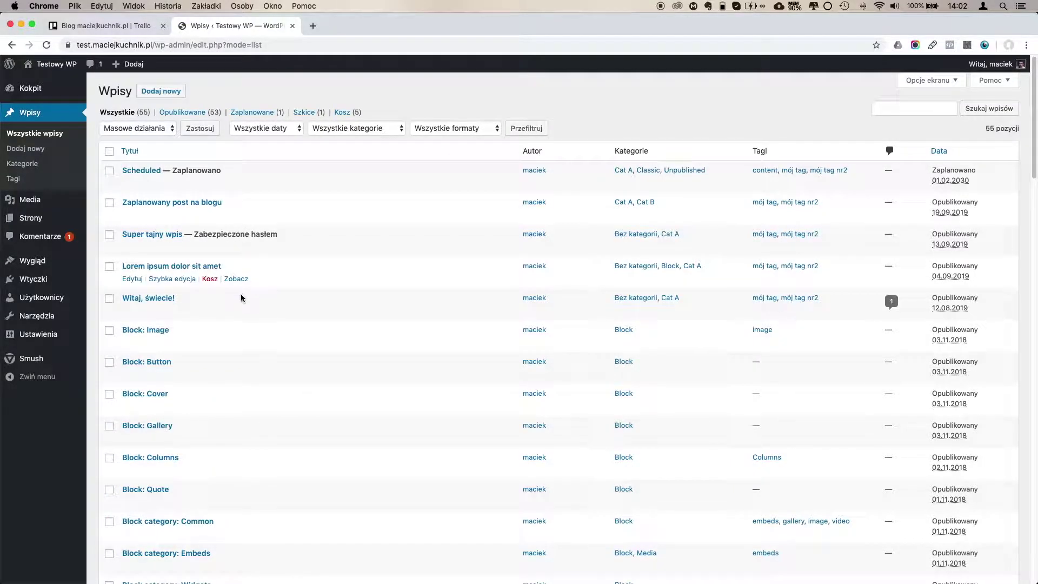
pyautogui.scroll(-15, 249, 352)
pyautogui.scroll(-15, 249, 353)
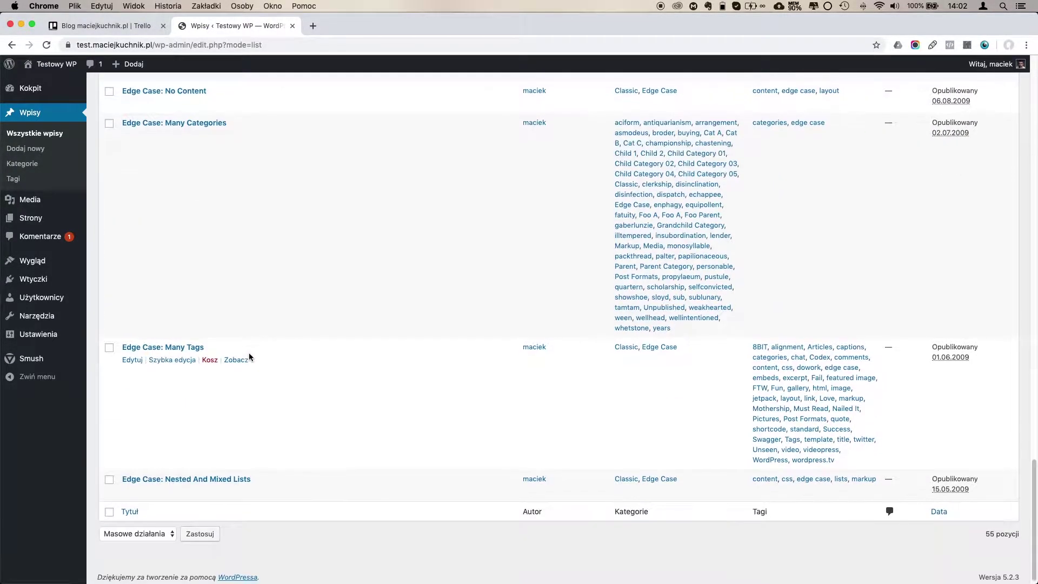
pyautogui.scroll(20, 249, 352)
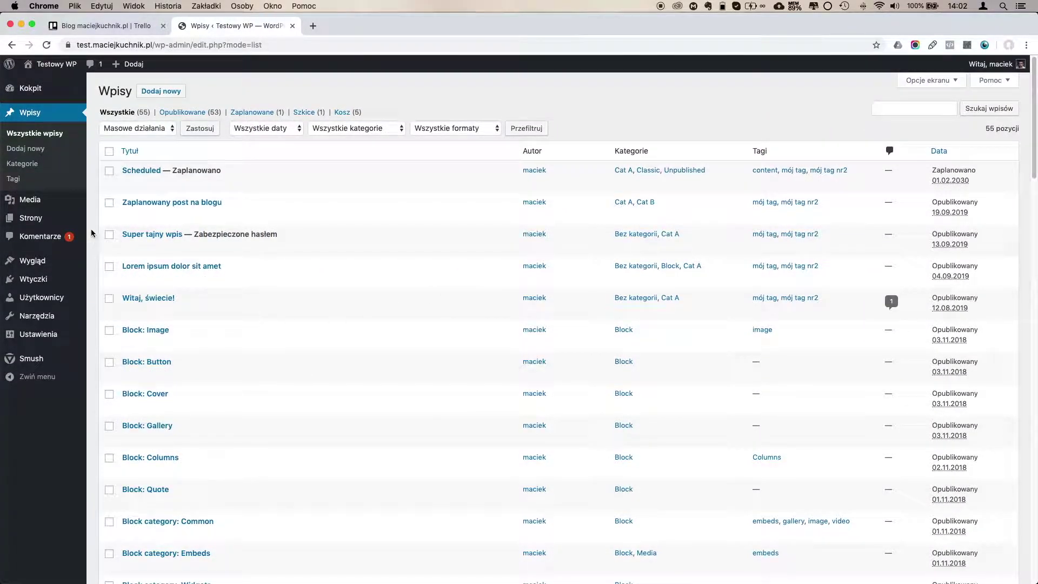
# Go to the site's pages, select "a Blog page" and "Front Page", and open them for bulk editing.
pyautogui.click(22, 219)
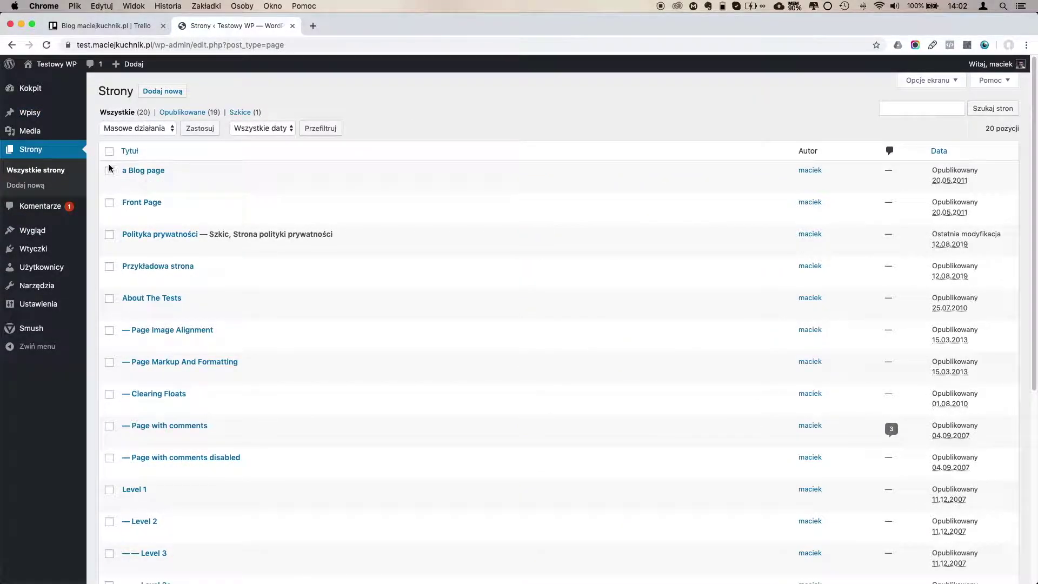
pyautogui.click(109, 170)
pyautogui.click(109, 204)
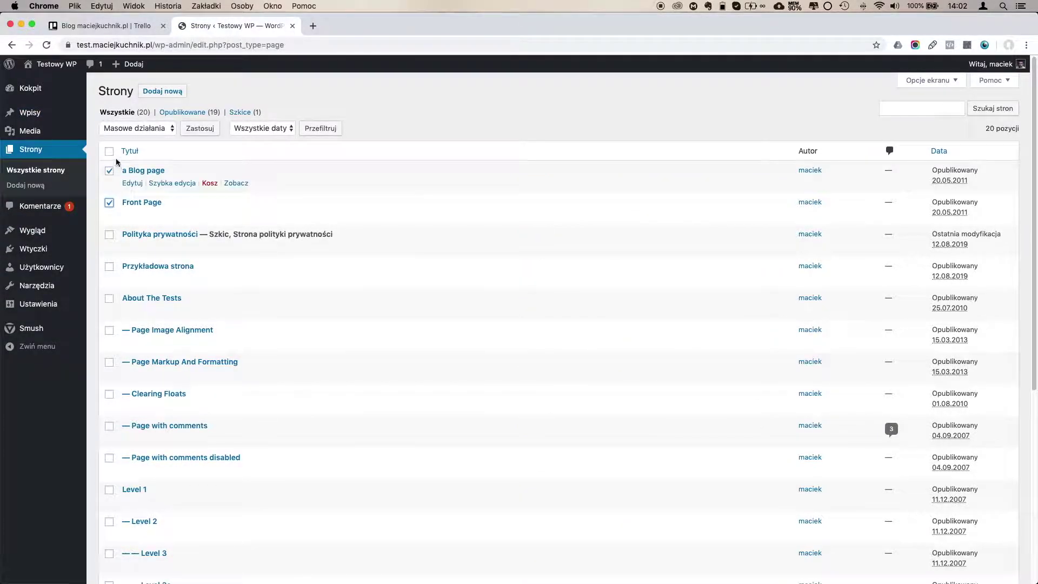
pyautogui.click(136, 129)
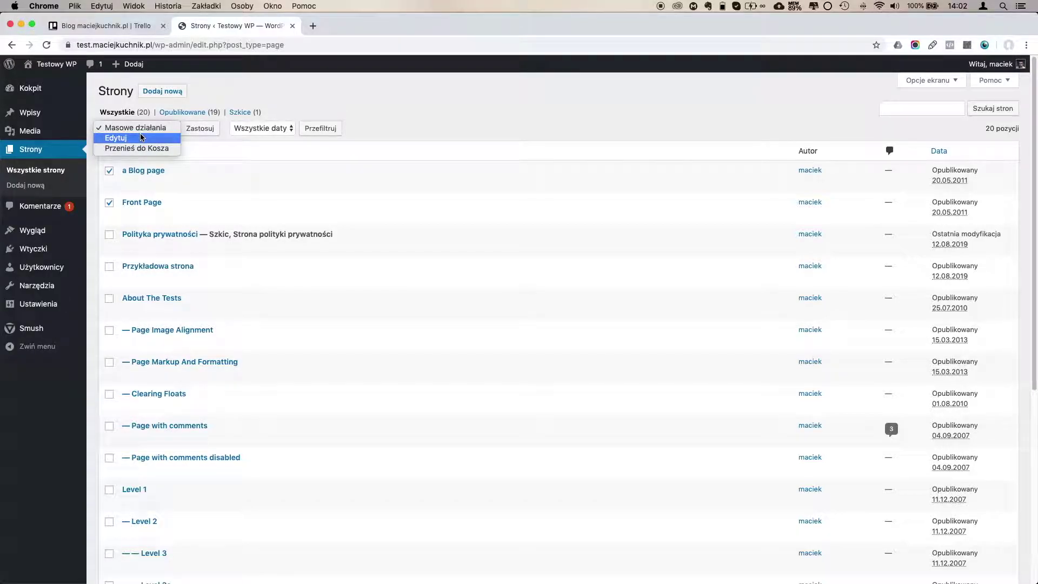
pyautogui.click(142, 138)
pyautogui.click(198, 128)
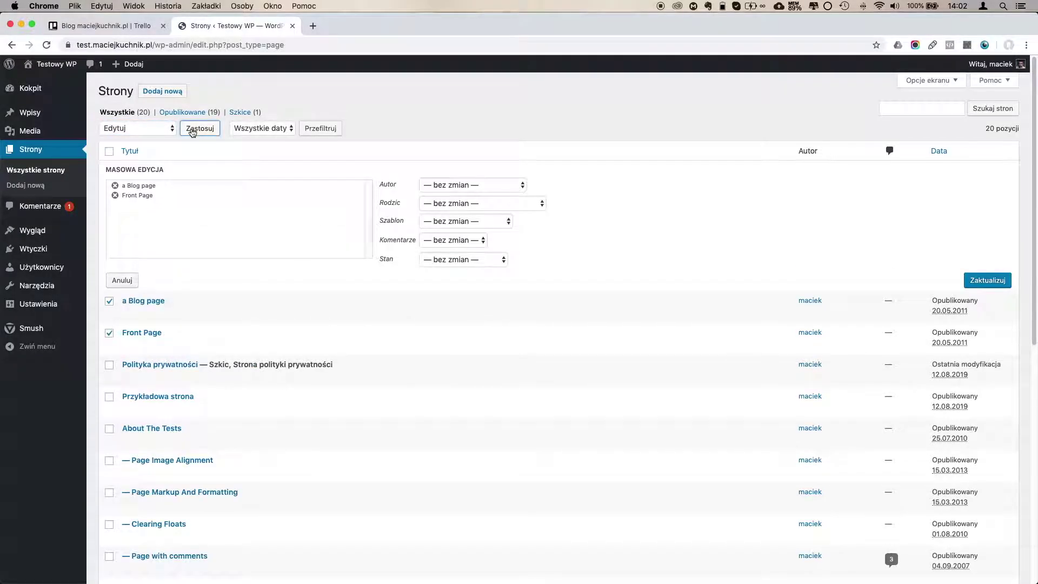
# Look through the parent, template, comments and status options in the pages' bulk edit form and cancel the bulk edit.
pyautogui.click(471, 204)
pyautogui.click(600, 193)
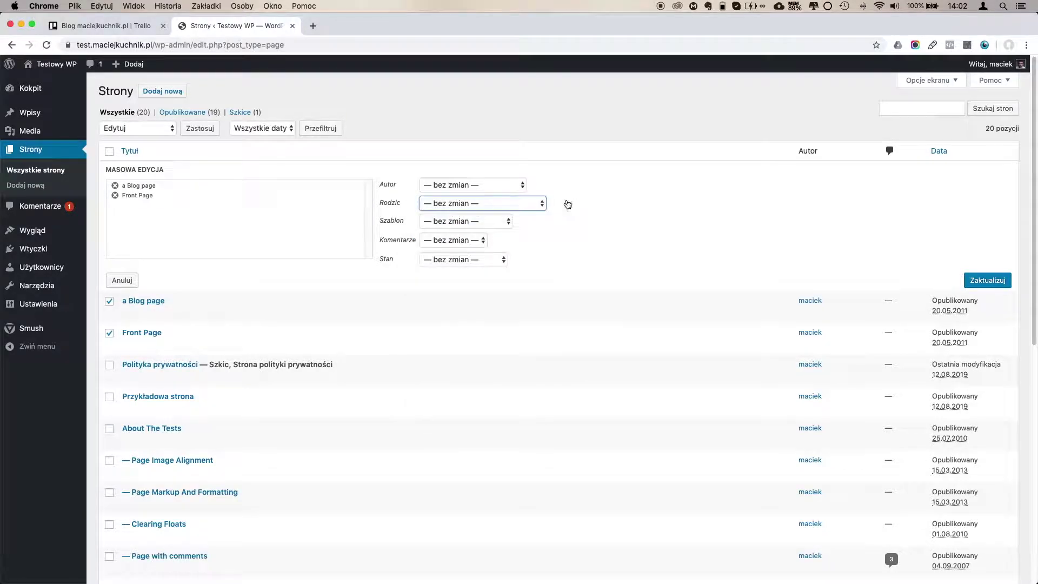
pyautogui.click(504, 220)
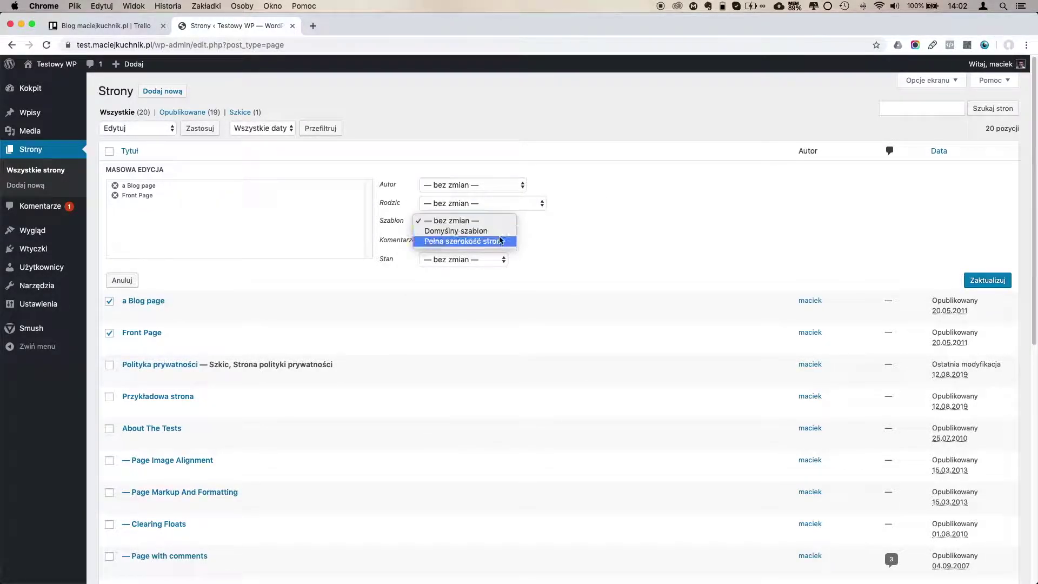
pyautogui.click(555, 227)
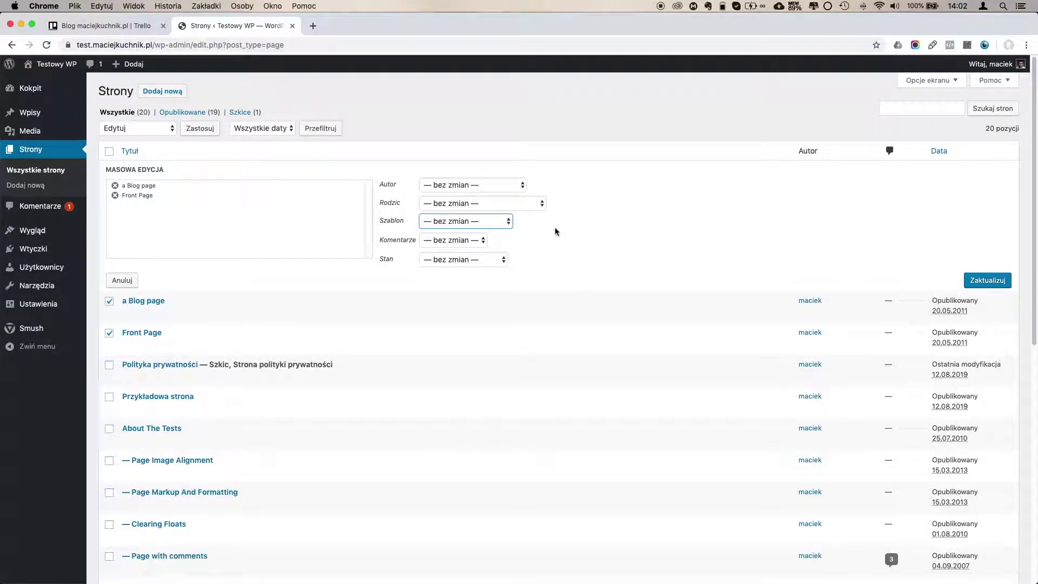
pyautogui.click(478, 239)
pyautogui.click(560, 231)
pyautogui.click(497, 258)
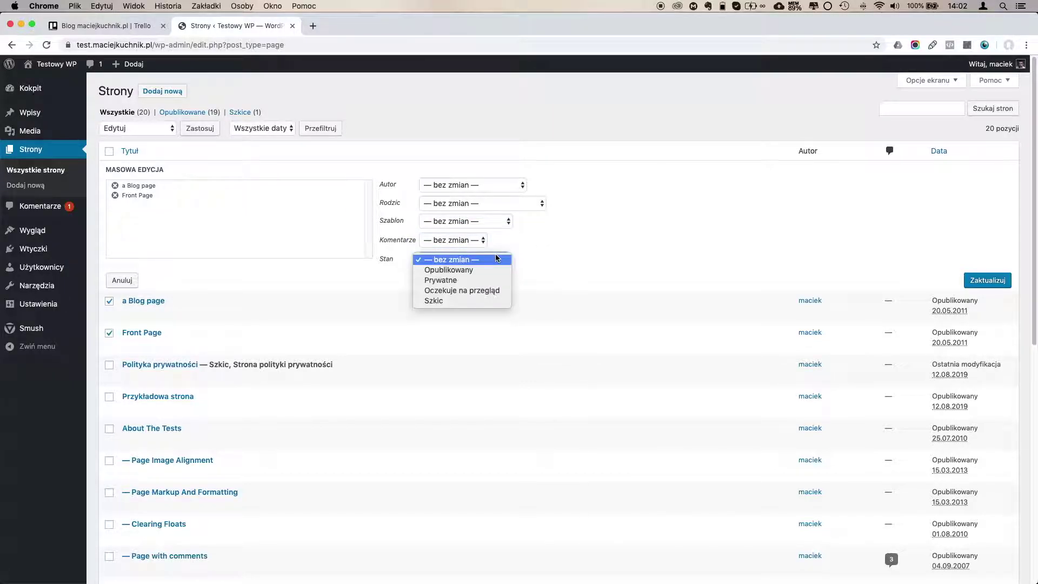
pyautogui.click(589, 245)
pyautogui.click(486, 260)
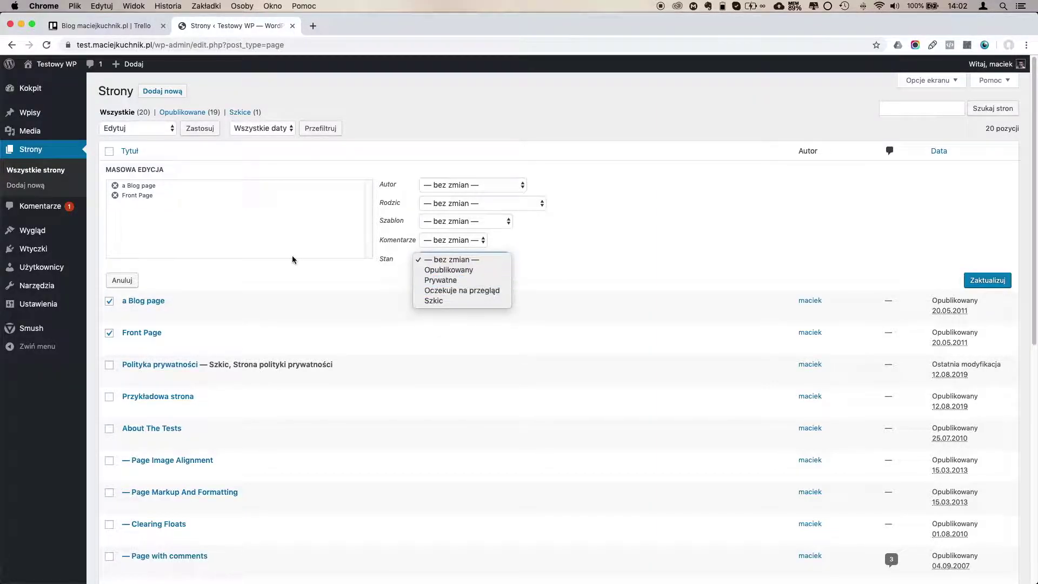
pyautogui.click(255, 275)
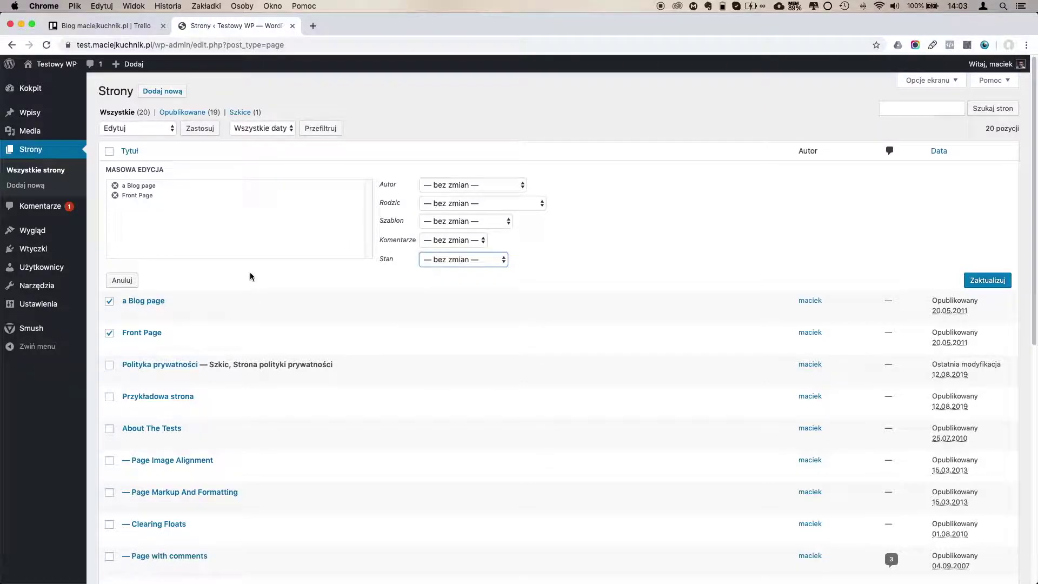
pyautogui.click(120, 280)
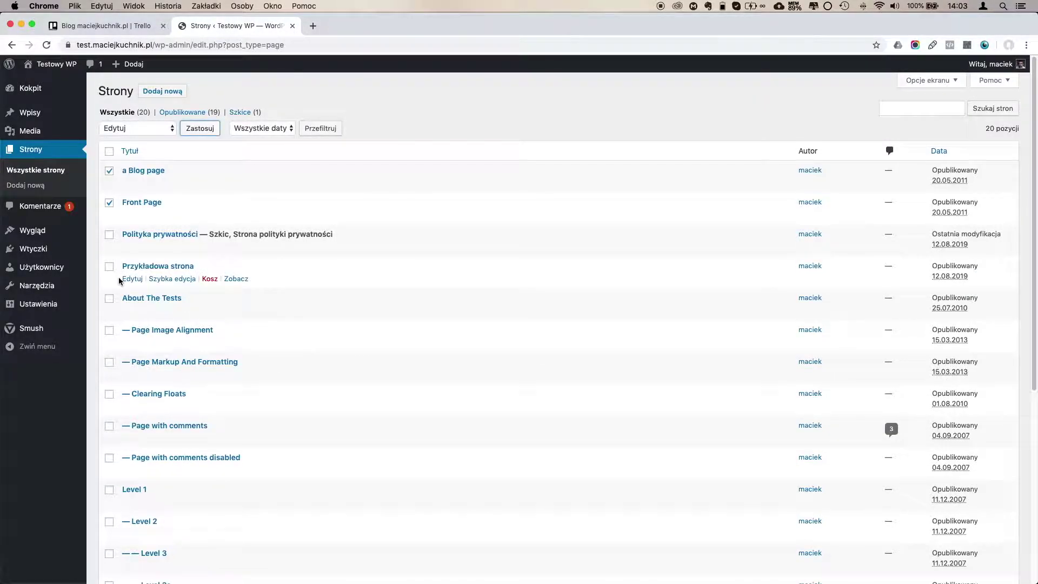
# Select the pages Level 3, Level 3a and Level 3b, deselect "a Blog page" and "Front Page", and move the selected pages to the trash.
pyautogui.scroll(-5, 123, 313)
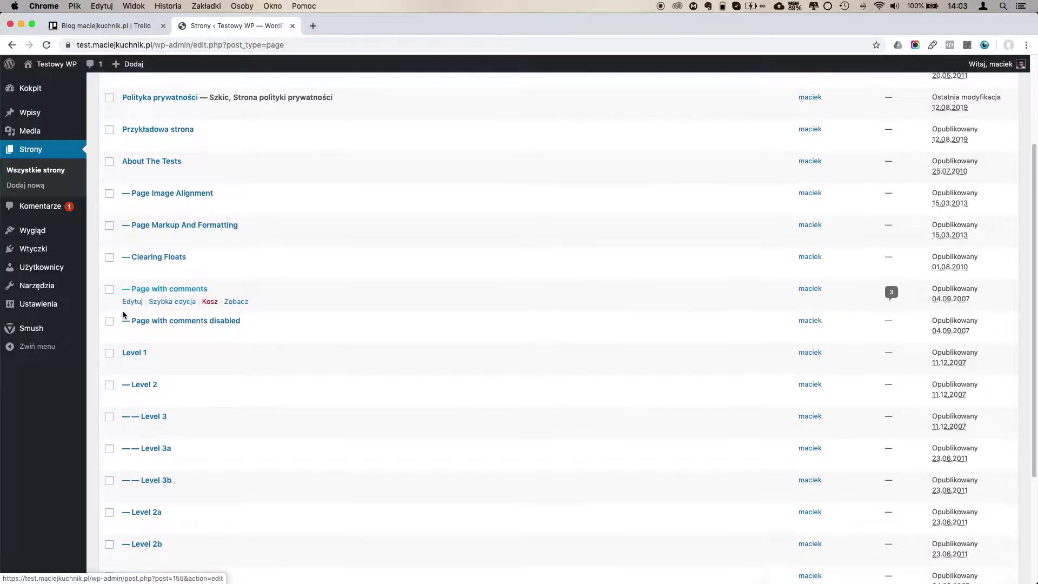
pyautogui.click(109, 416)
pyautogui.click(109, 448)
pyautogui.click(109, 479)
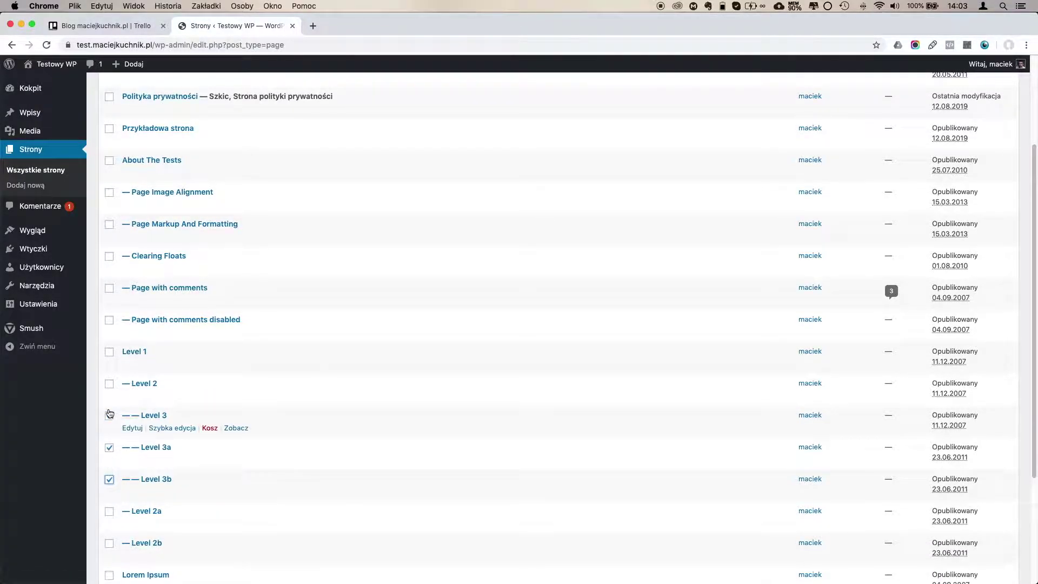
pyautogui.scroll(5, 108, 403)
pyautogui.click(109, 170)
pyautogui.click(109, 202)
pyautogui.click(109, 203)
pyautogui.click(110, 171)
pyautogui.click(135, 128)
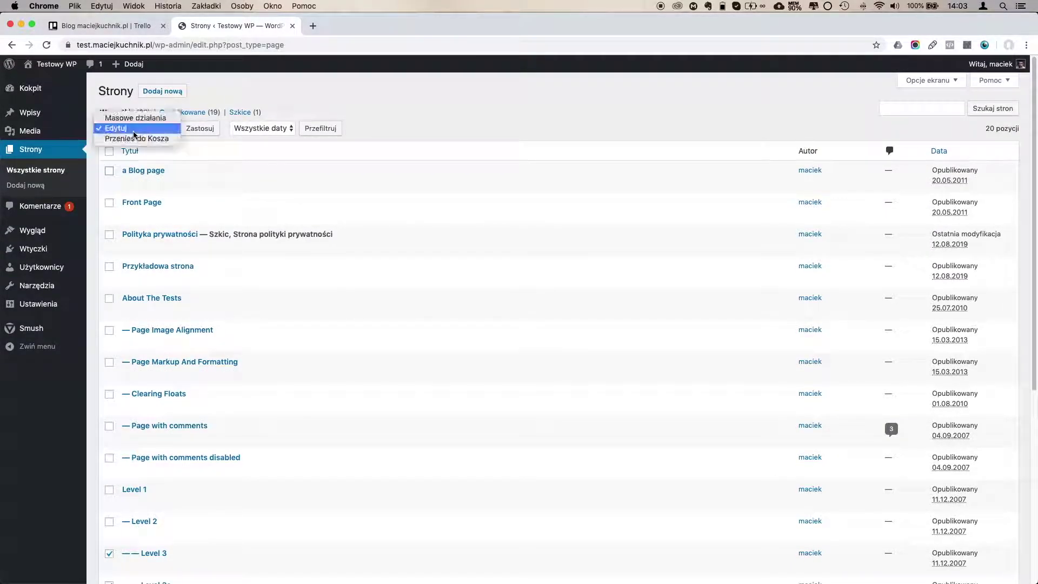
pyautogui.click(138, 139)
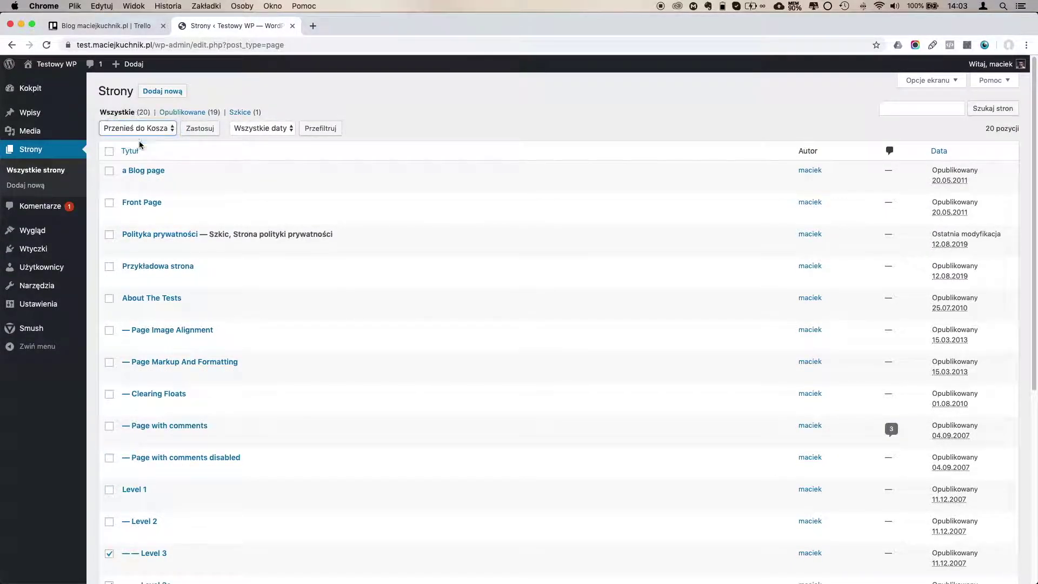
pyautogui.click(189, 132)
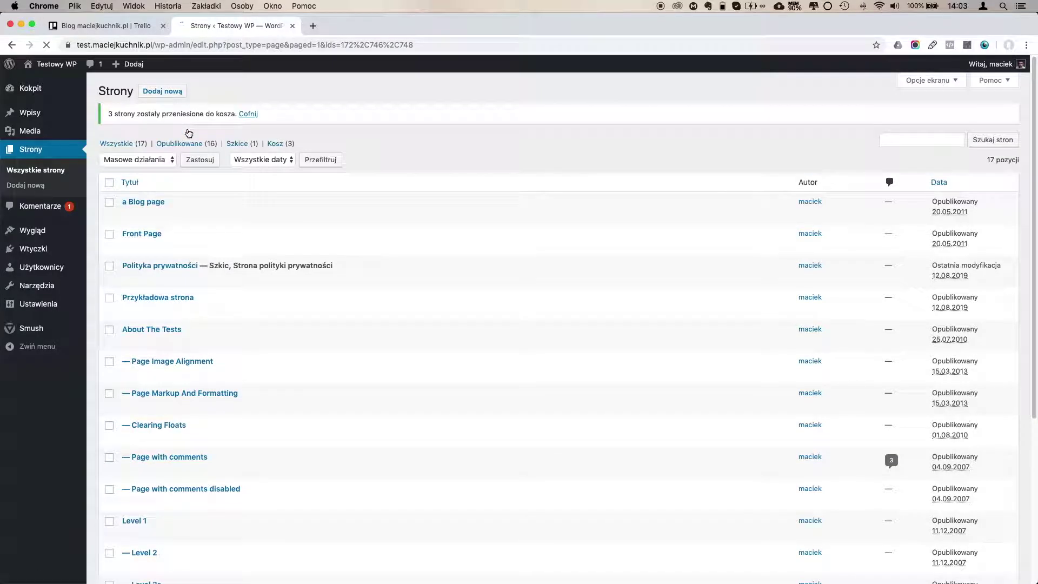
# Open the pages' trash, select all the trashed pages and view the bulk actions offered there.
pyautogui.click(275, 143)
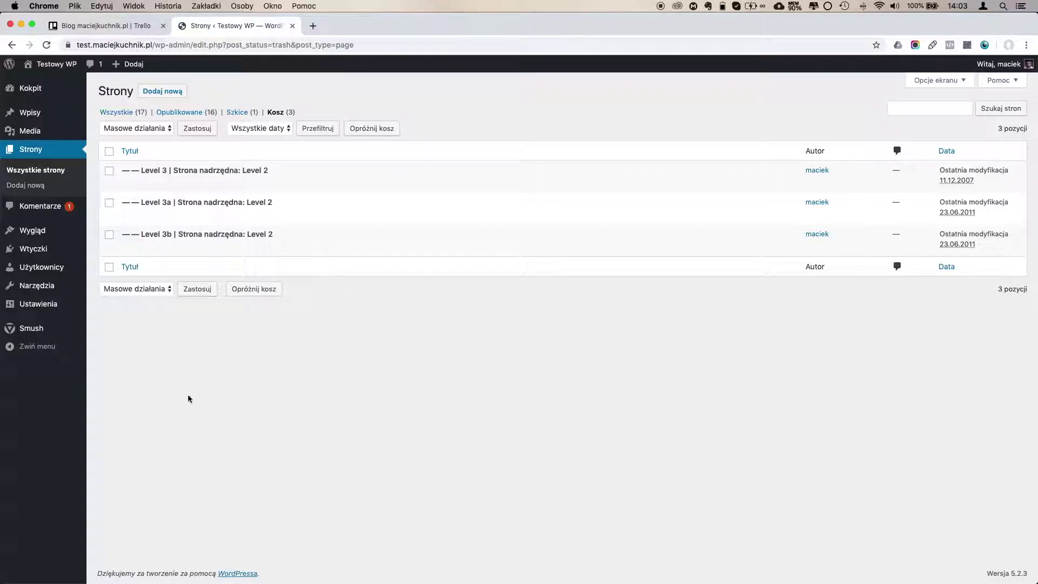
pyautogui.click(131, 128)
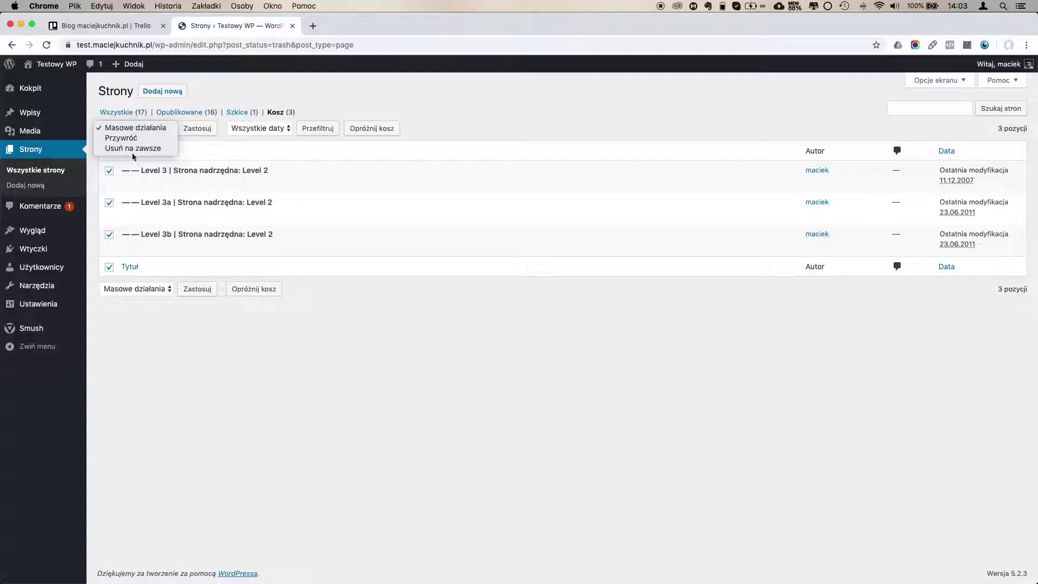
pyautogui.click(438, 89)
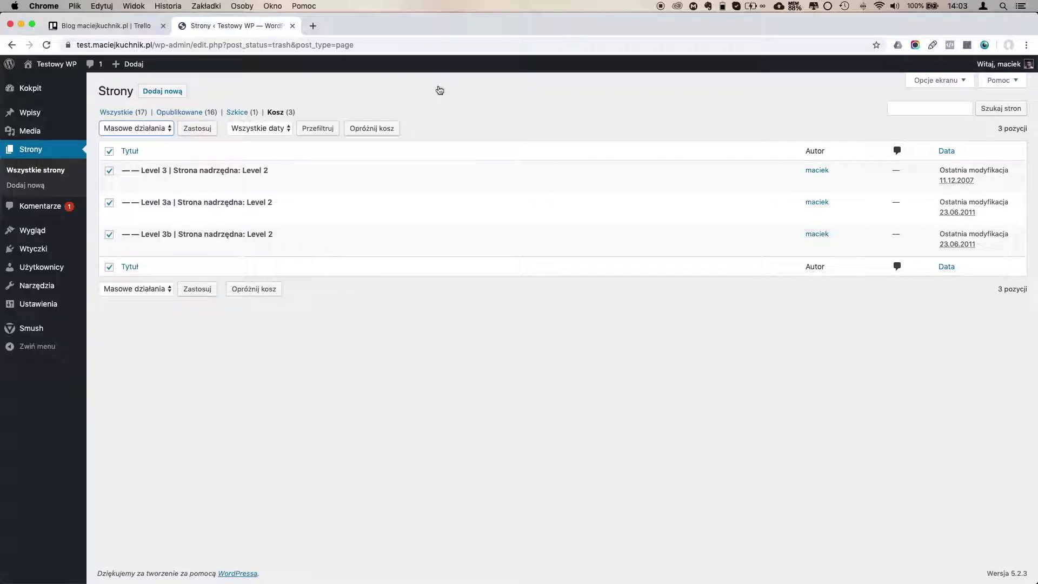
# Go to the media library, try selecting and deselecting all files on the page, and check the bulk actions available.
pyautogui.click(34, 133)
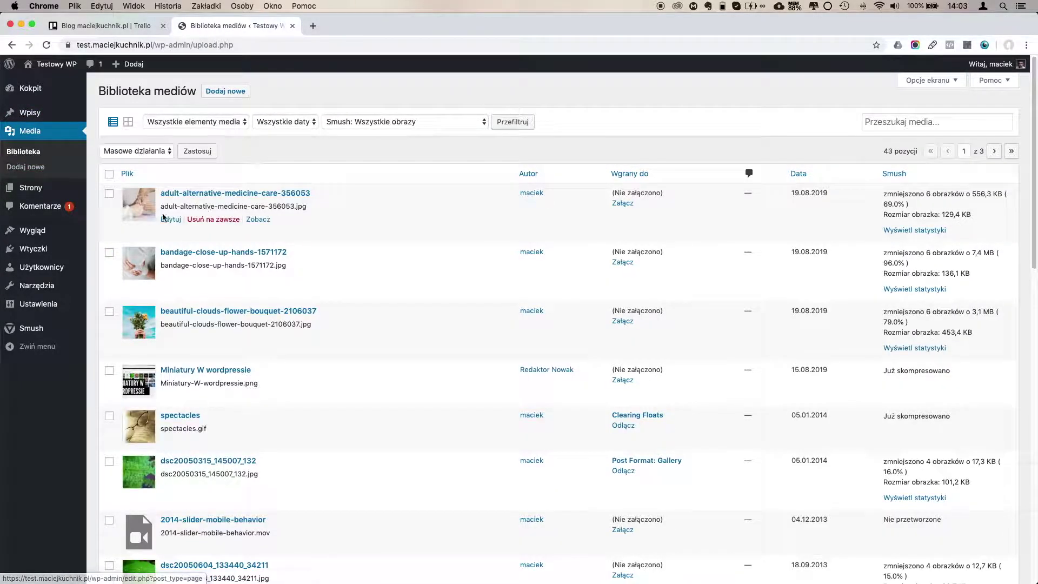
pyautogui.click(109, 173)
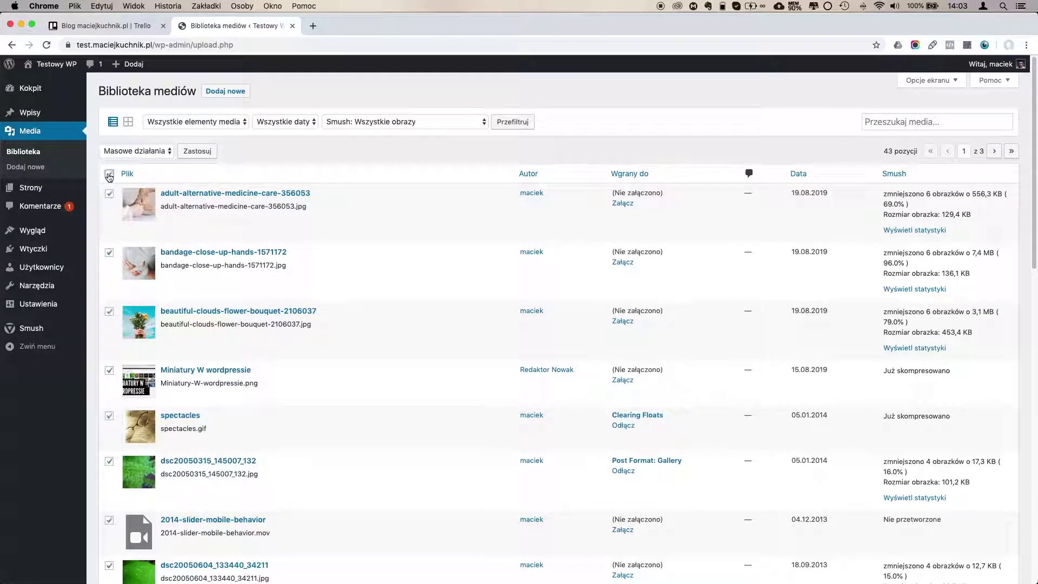
pyautogui.click(109, 174)
pyautogui.click(130, 151)
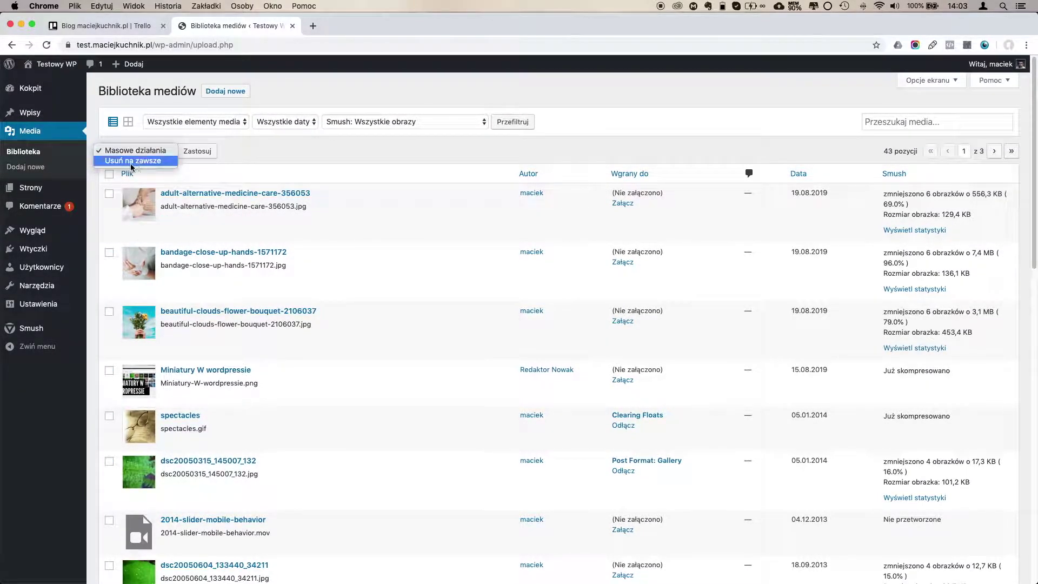
pyautogui.click(266, 149)
pyautogui.click(156, 156)
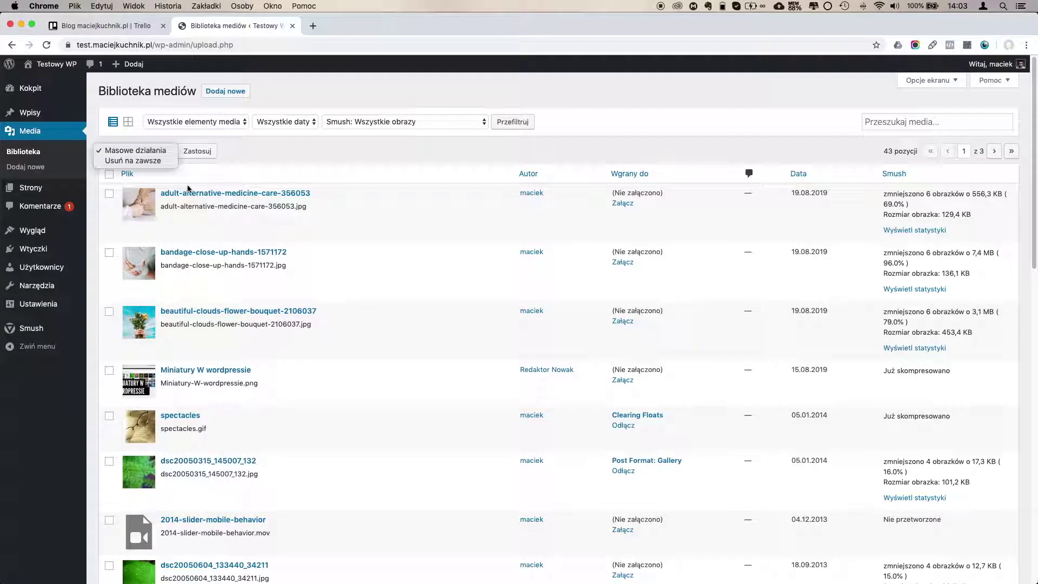
pyautogui.click(51, 409)
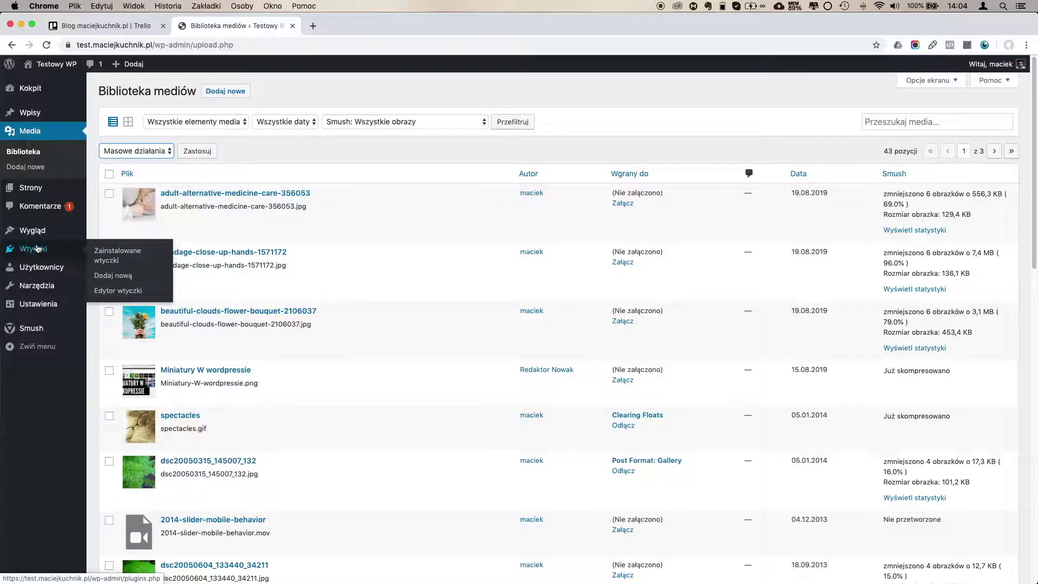
pyautogui.click(81, 192)
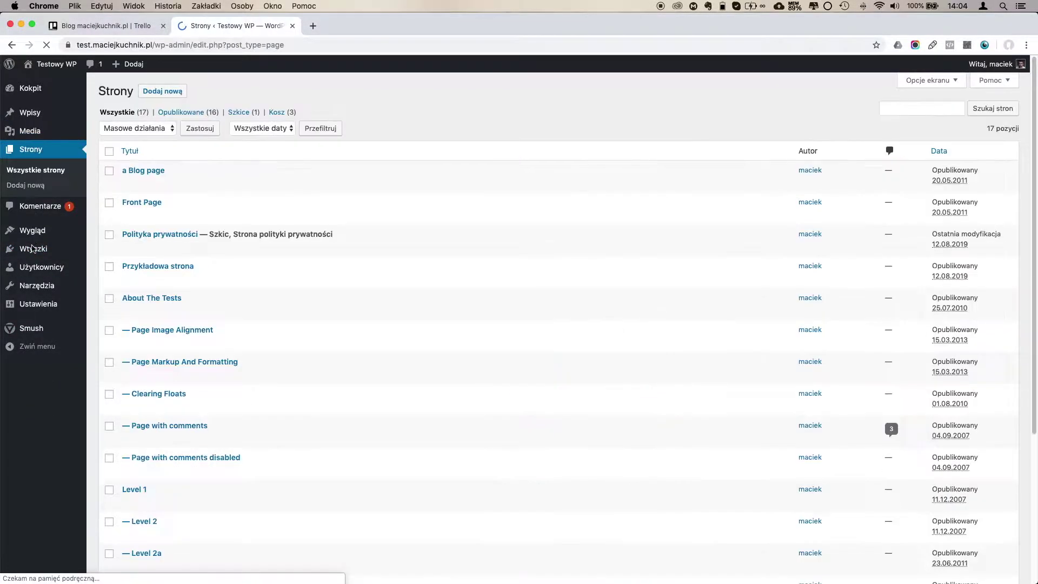
pyautogui.hscroll(-5, 35, 266)
pyautogui.click(138, 151)
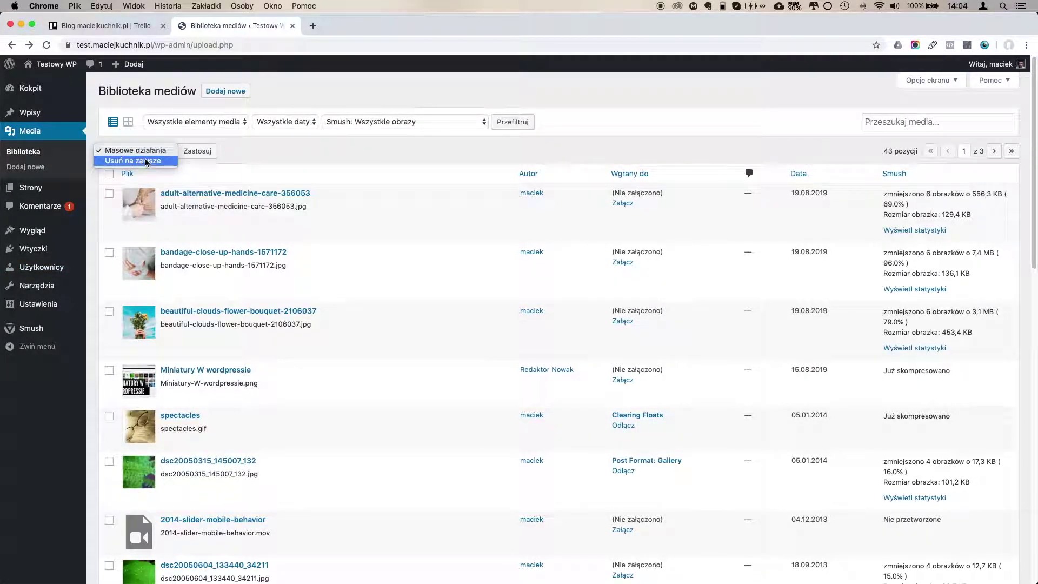
pyautogui.click(294, 145)
# Activate the "Odnawianie miniaturek" plugin in the list of installed plugins.
pyautogui.click(33, 249)
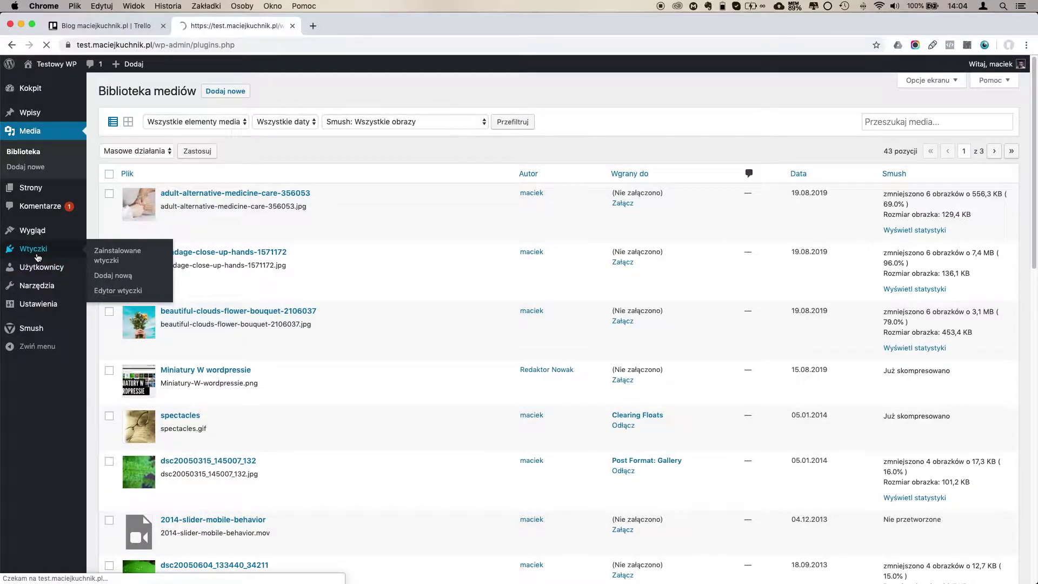
pyautogui.scroll(-5, 37, 254)
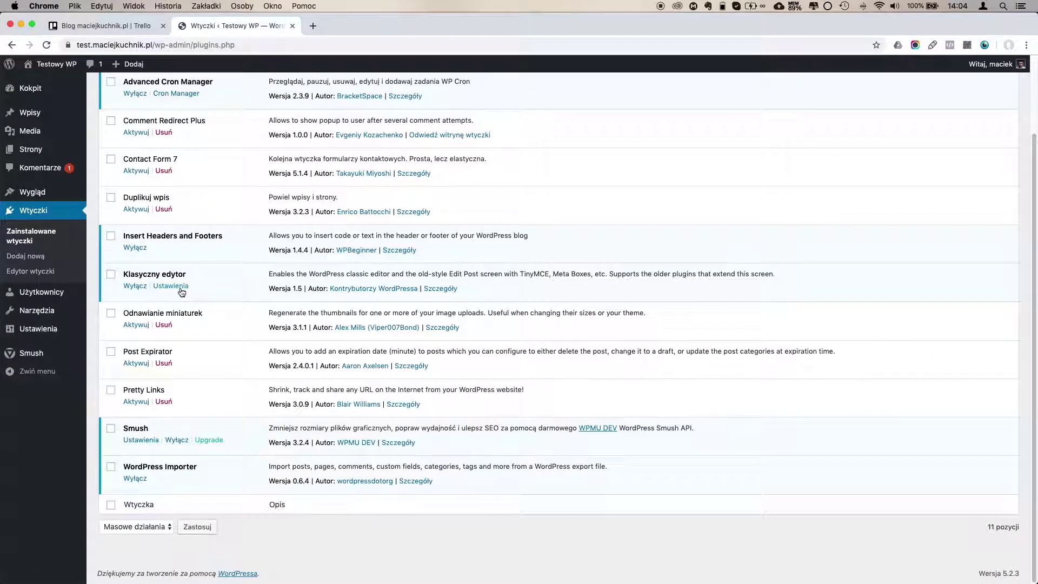
pyautogui.scroll(2, 181, 292)
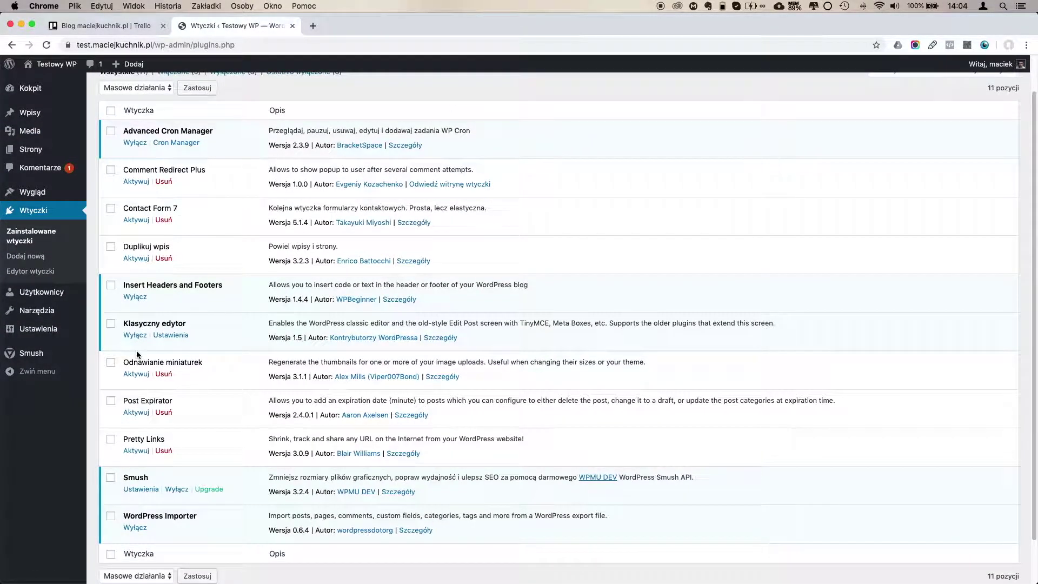
pyautogui.click(136, 373)
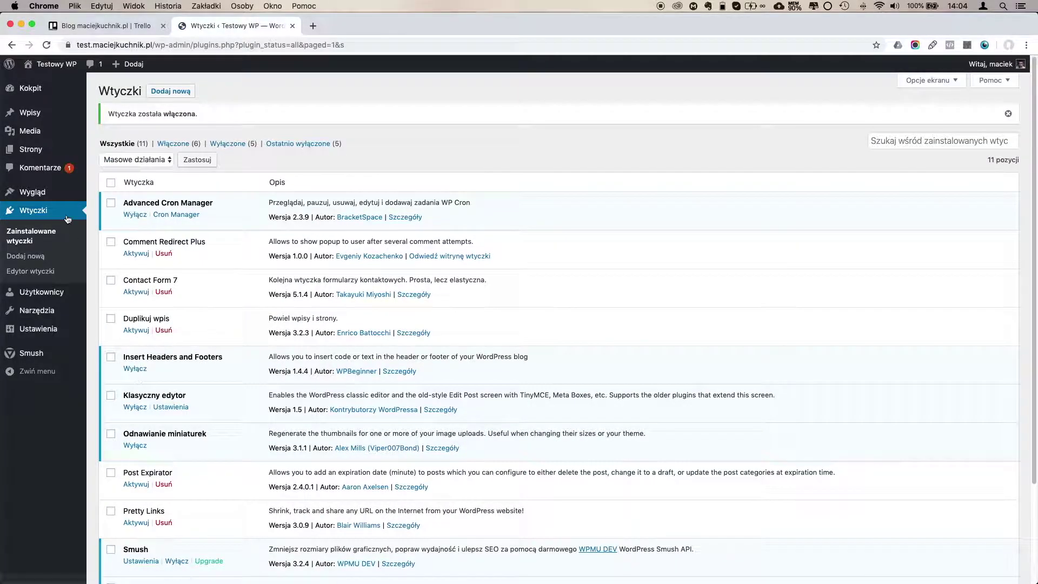
# Select the first three images in the media library and view the bulk actions, including Regenerate Thumbnails.
pyautogui.click(32, 135)
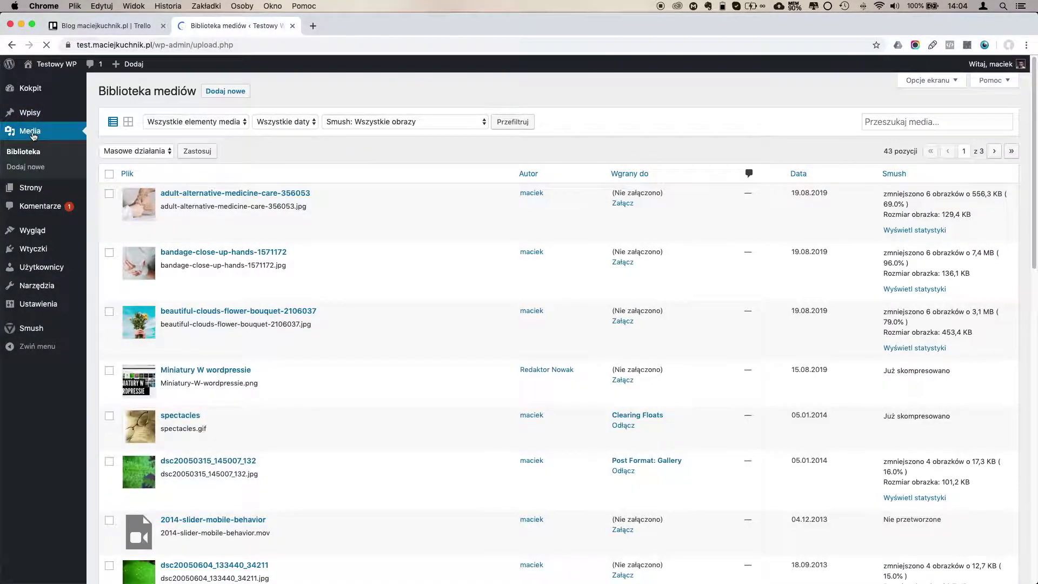
pyautogui.click(109, 193)
pyautogui.click(109, 252)
pyautogui.click(109, 312)
pyautogui.click(151, 151)
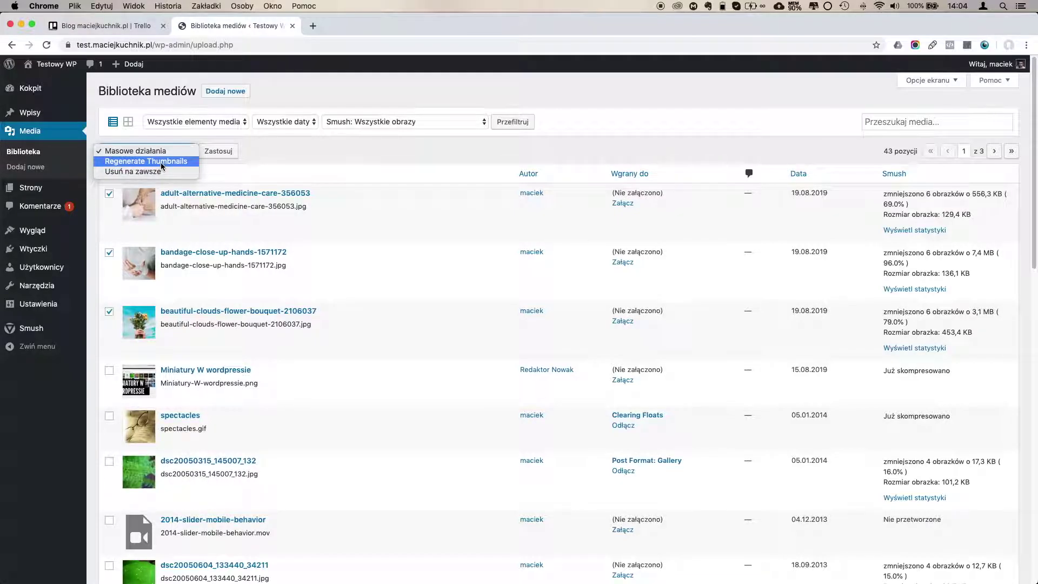
pyautogui.press('Escape')
# Go to the comments, select the two newest ones and view the bulk actions available for comments.
pyautogui.click(48, 213)
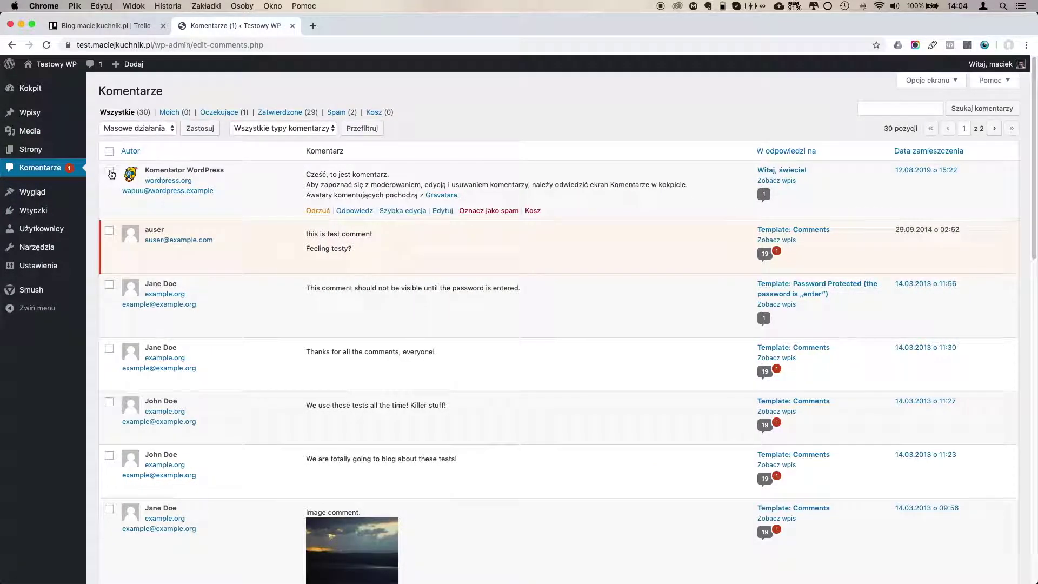
pyautogui.click(110, 231)
pyautogui.click(133, 129)
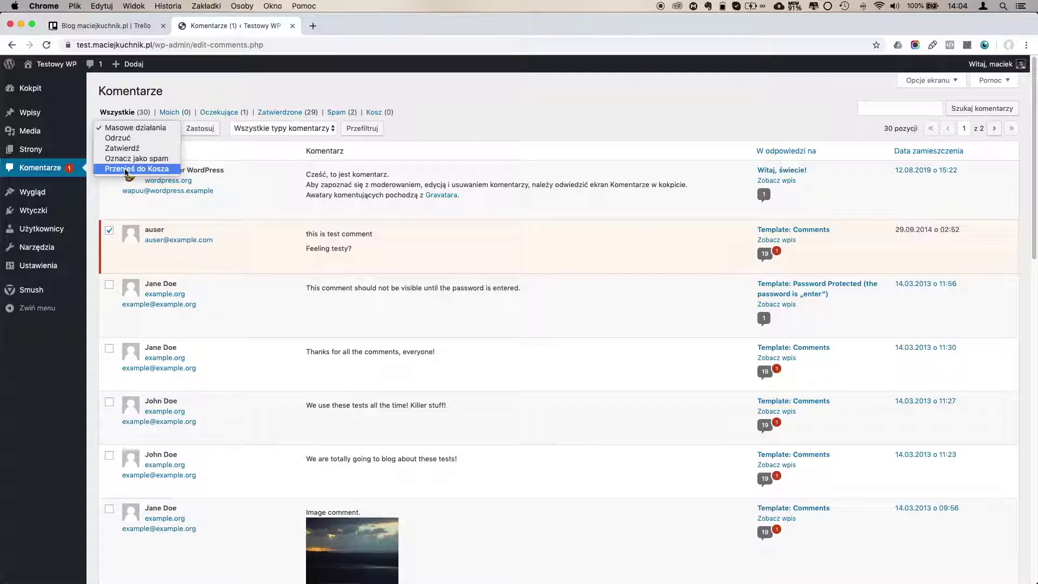
pyautogui.press('Escape')
pyautogui.click(109, 171)
# Go to the installed plugins and view the bulk actions available for them.
pyautogui.click(30, 218)
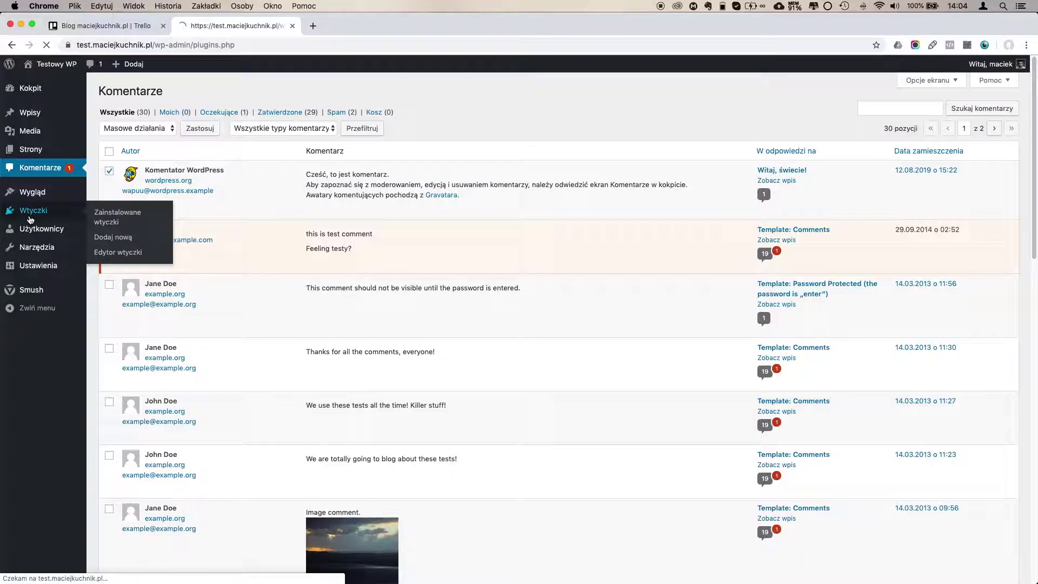
pyautogui.click(131, 131)
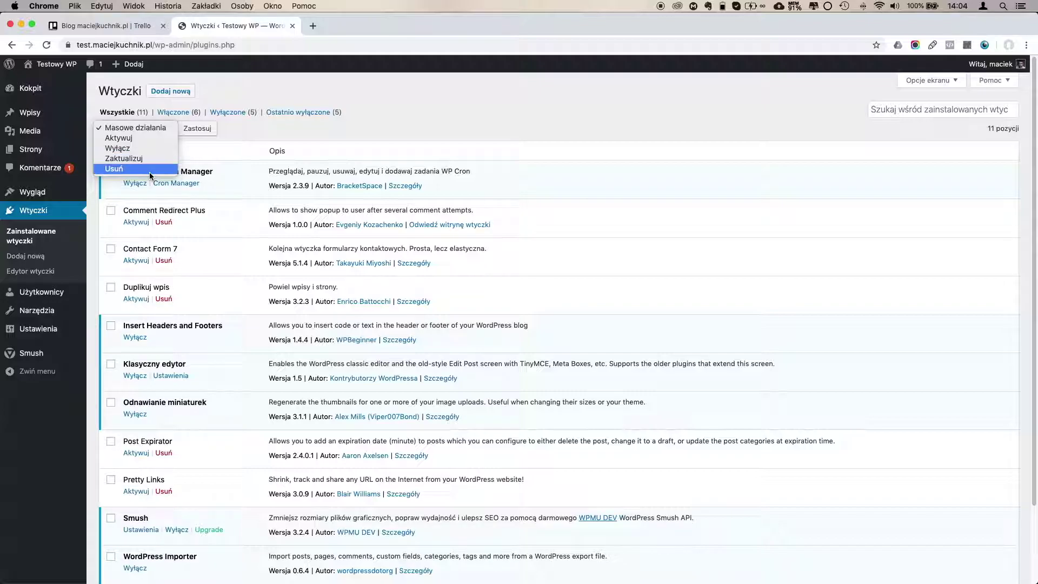
pyautogui.click(35, 447)
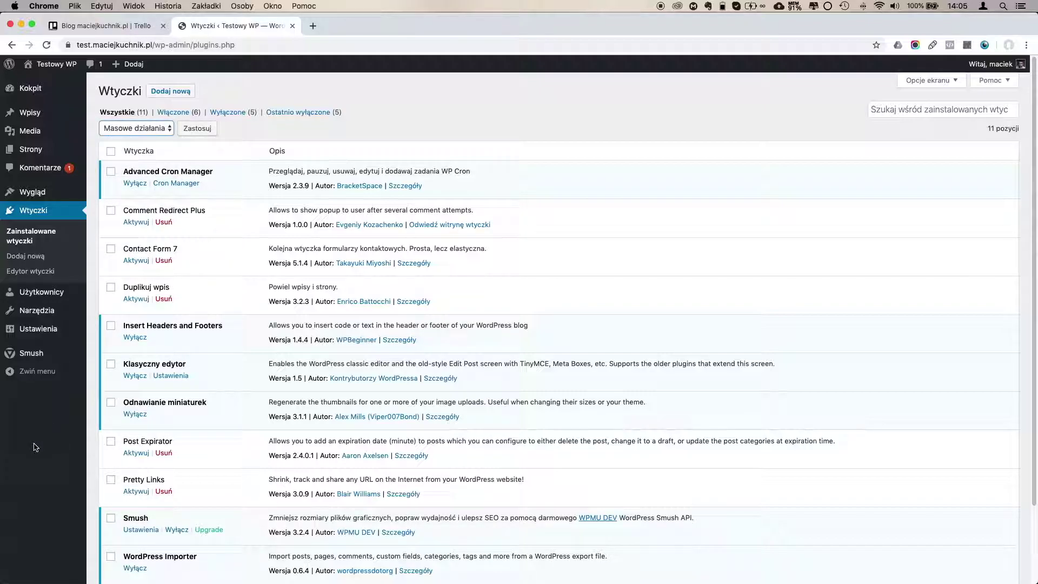
# Go to the site's users and view the bulk actions and the roles that can be assigned in bulk.
pyautogui.click(42, 293)
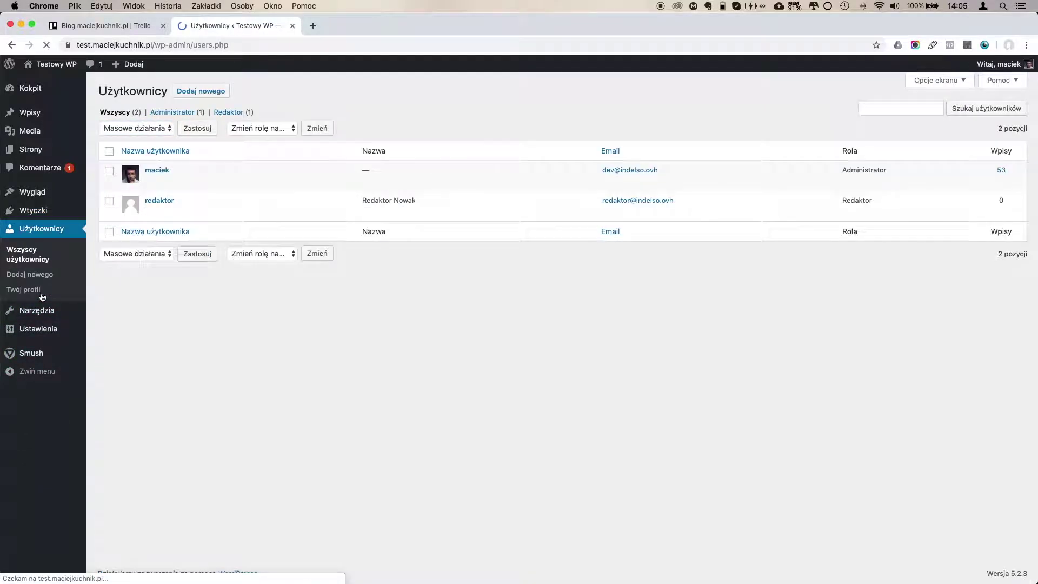
pyautogui.click(118, 132)
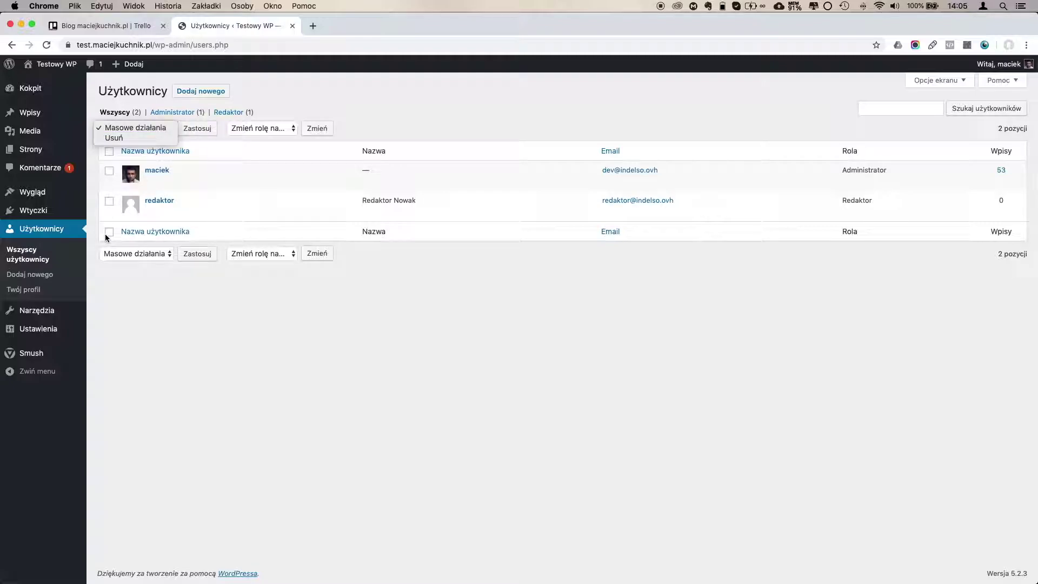
pyautogui.click(102, 336)
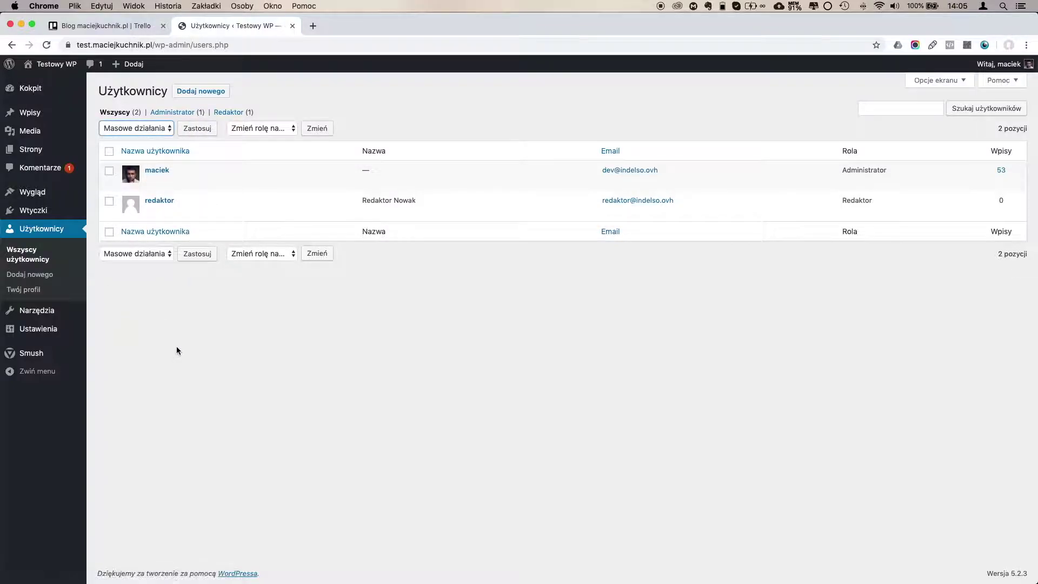
pyautogui.click(234, 128)
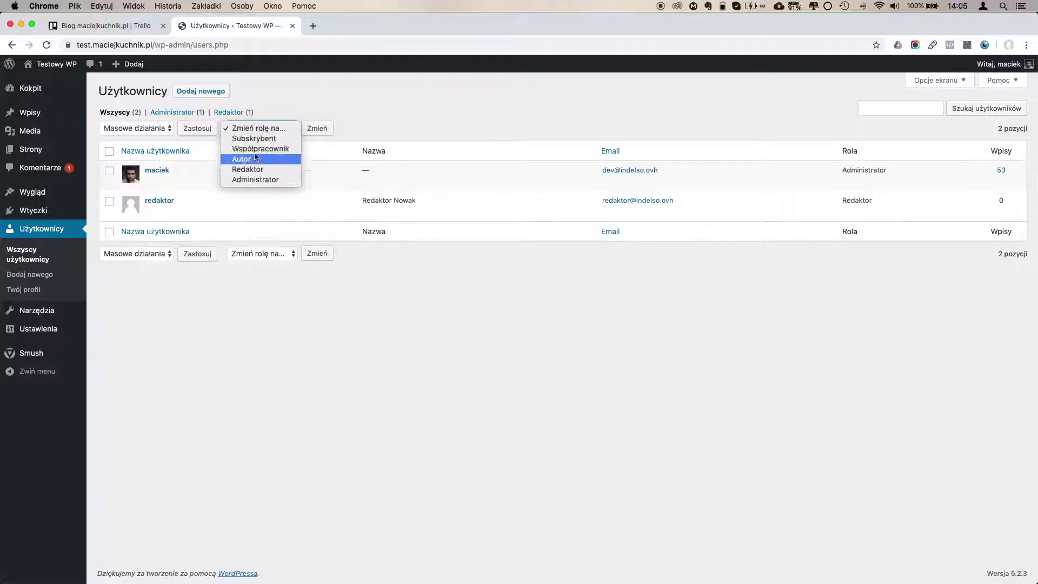
pyautogui.click(287, 109)
pyautogui.click(279, 131)
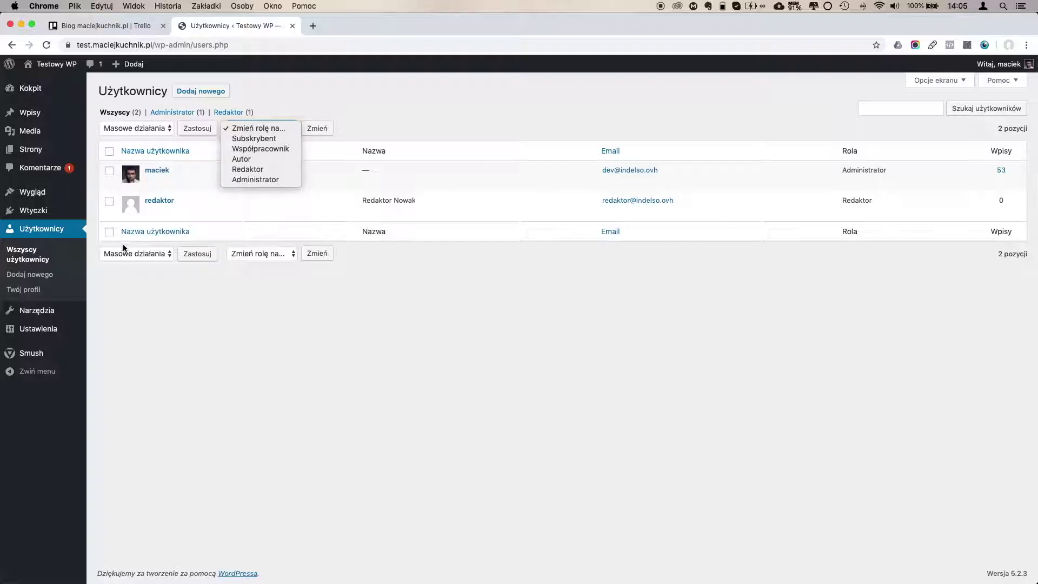
pyautogui.click(144, 367)
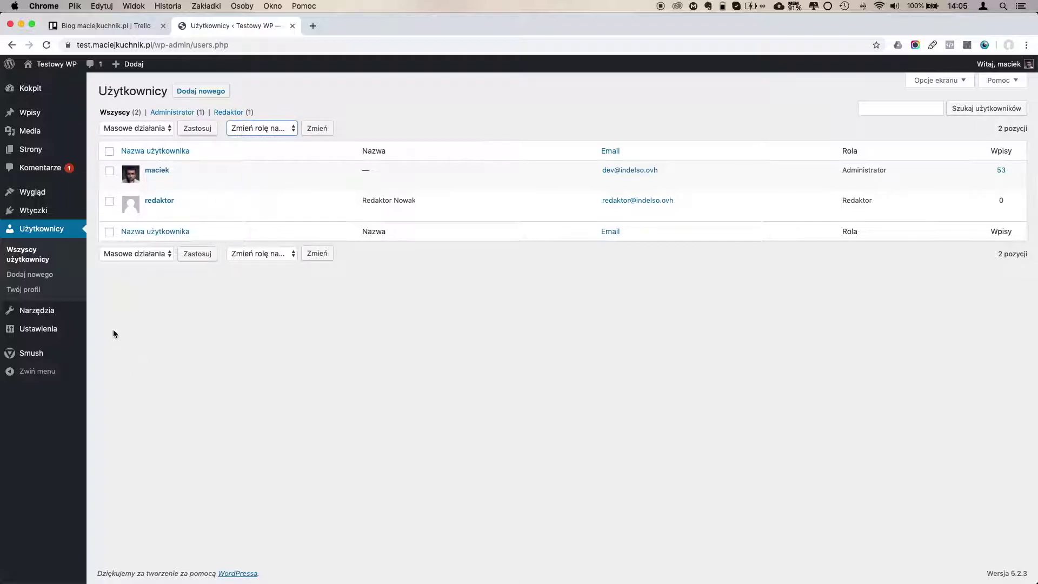